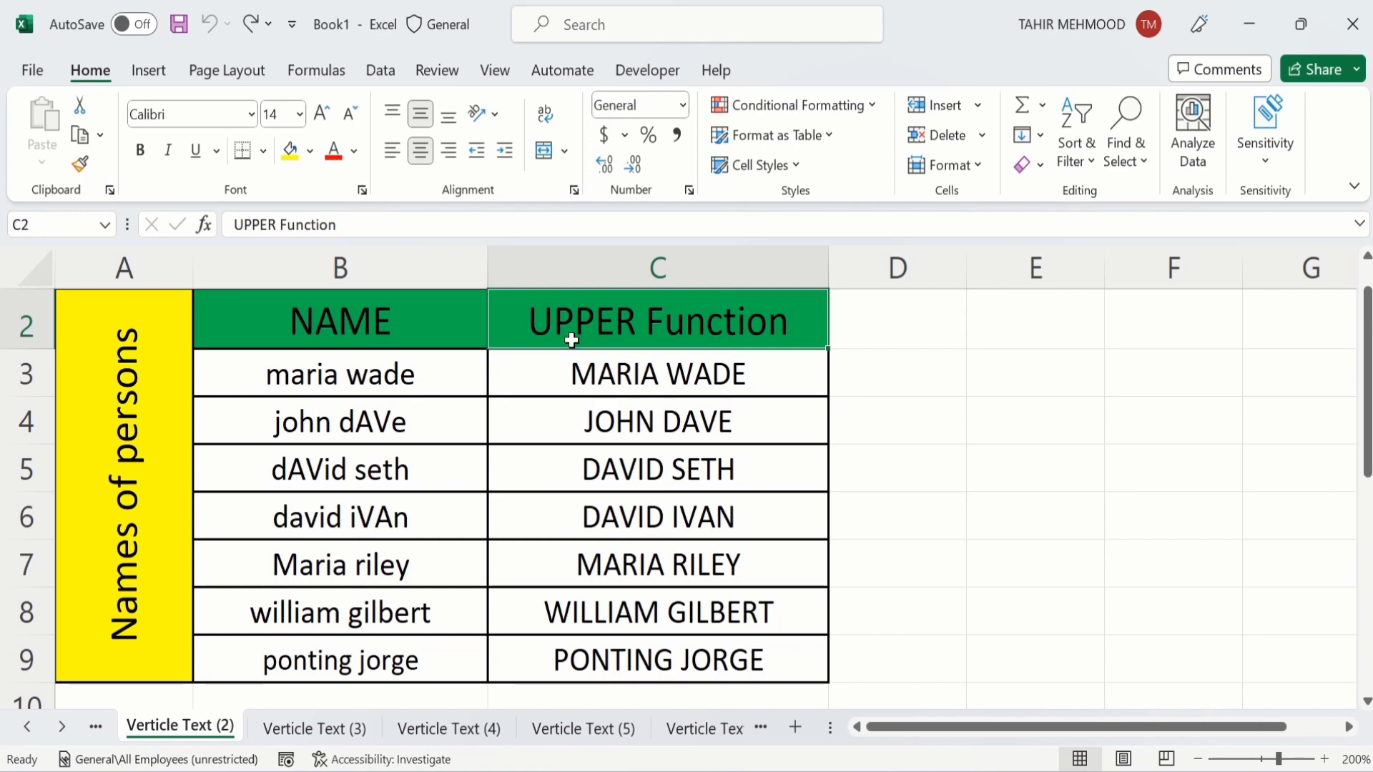
# Append "as" to the name in cell B3.
pyautogui.doubleClick(433, 384)
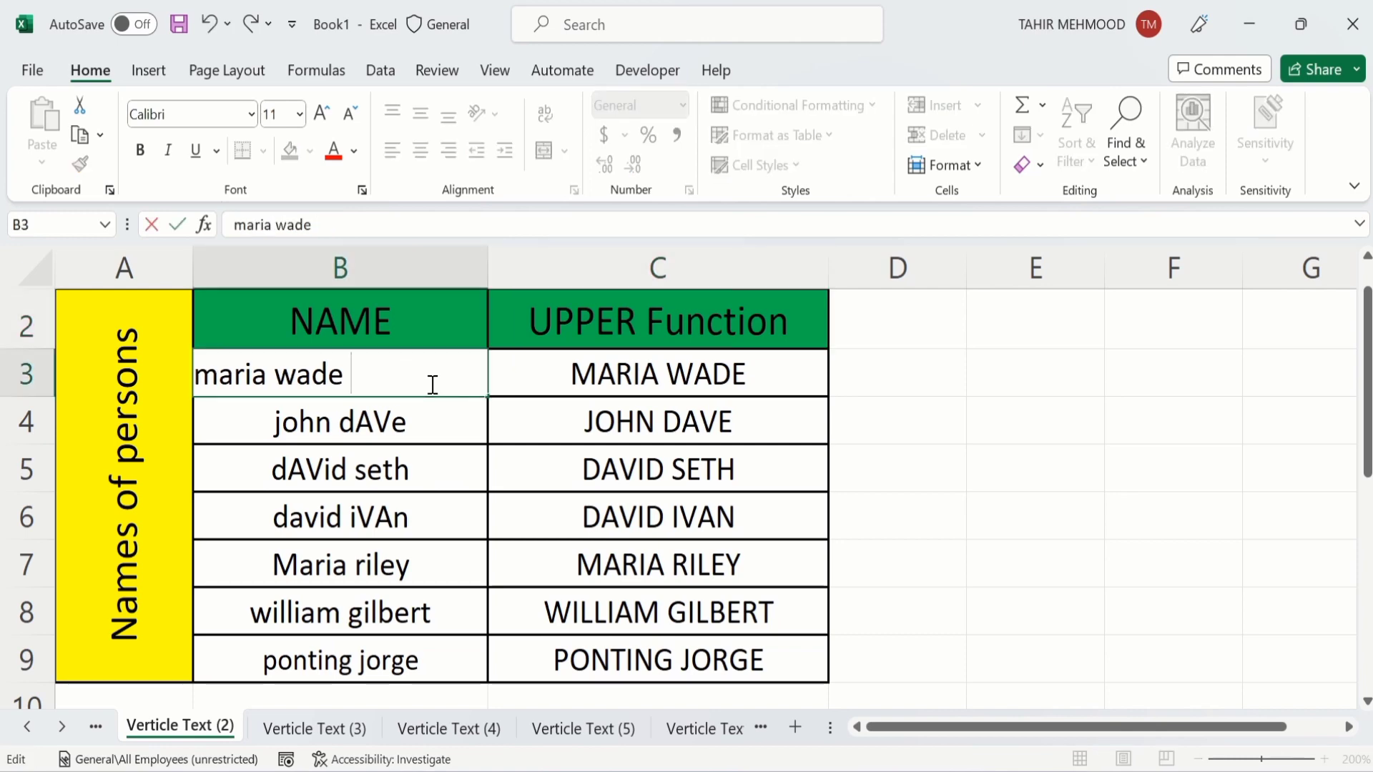
pyautogui.write('as')
pyautogui.press('Return')
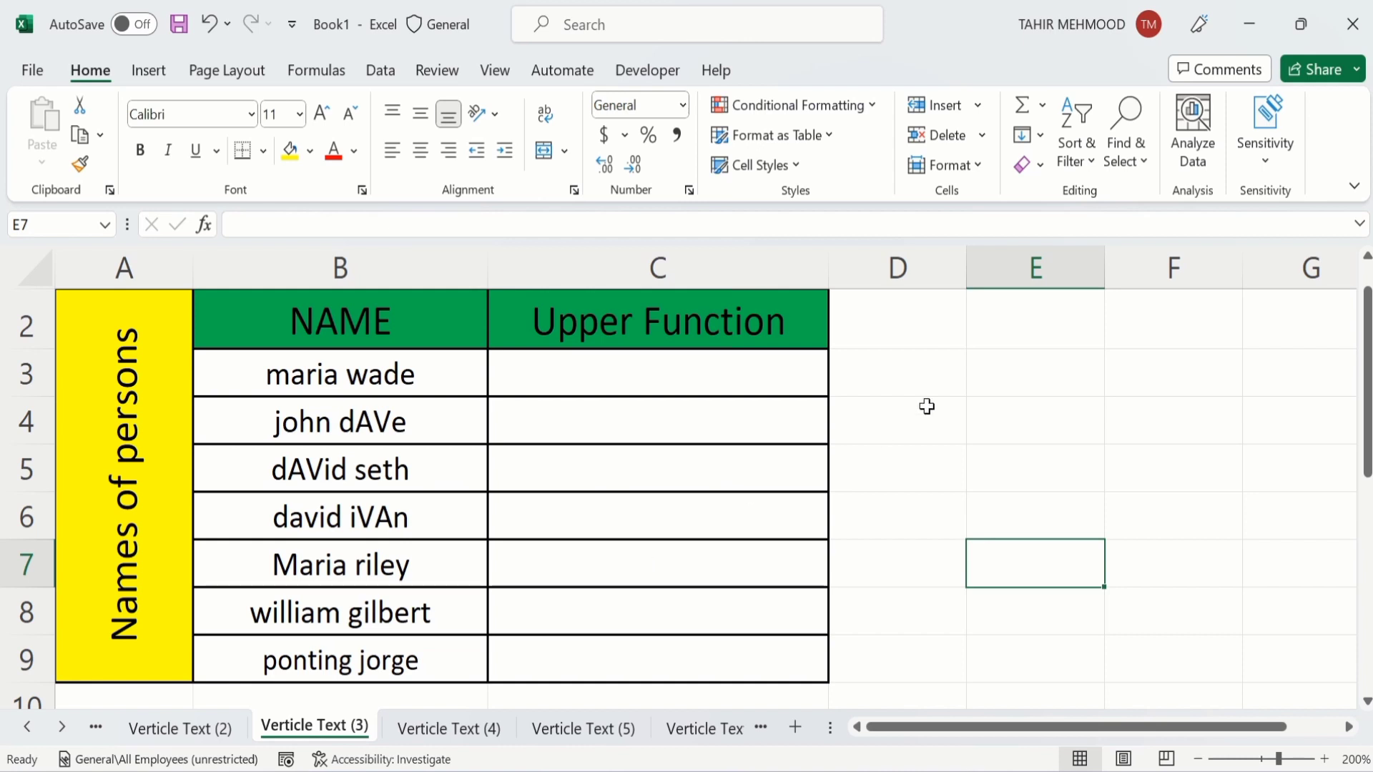
# Enter the formula =UPPER(B3) in cell C3 of the Verticle Text (3) sheet.
pyautogui.click(639, 374)
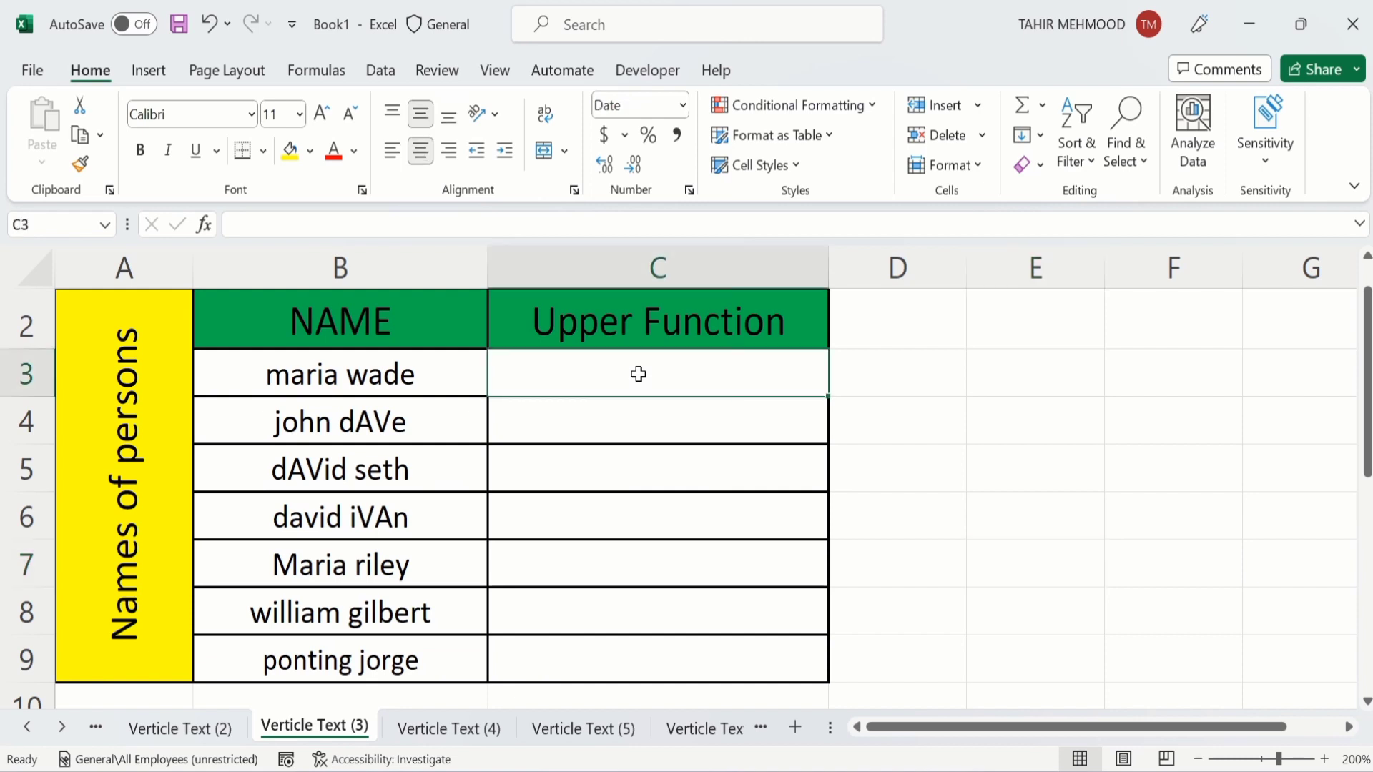
pyautogui.write('=')
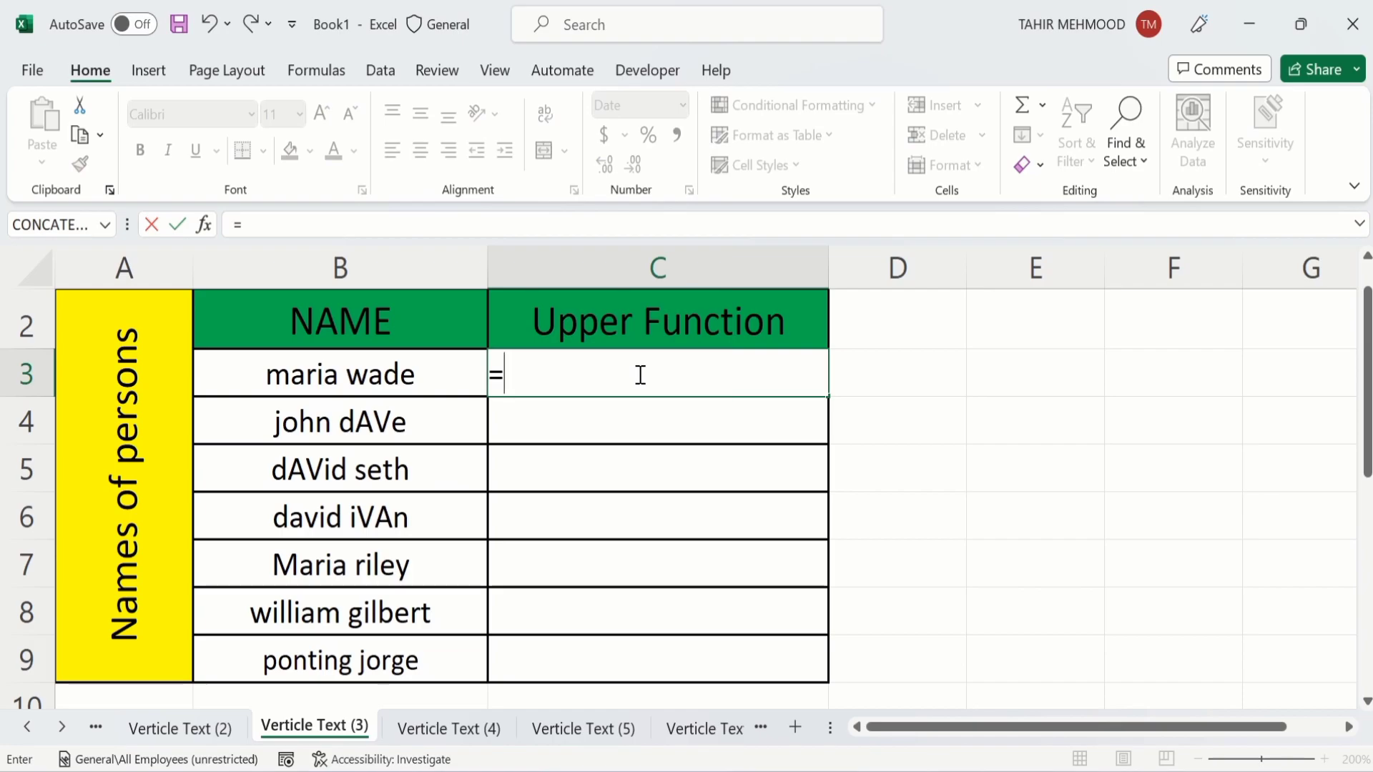
pyautogui.write('upp')
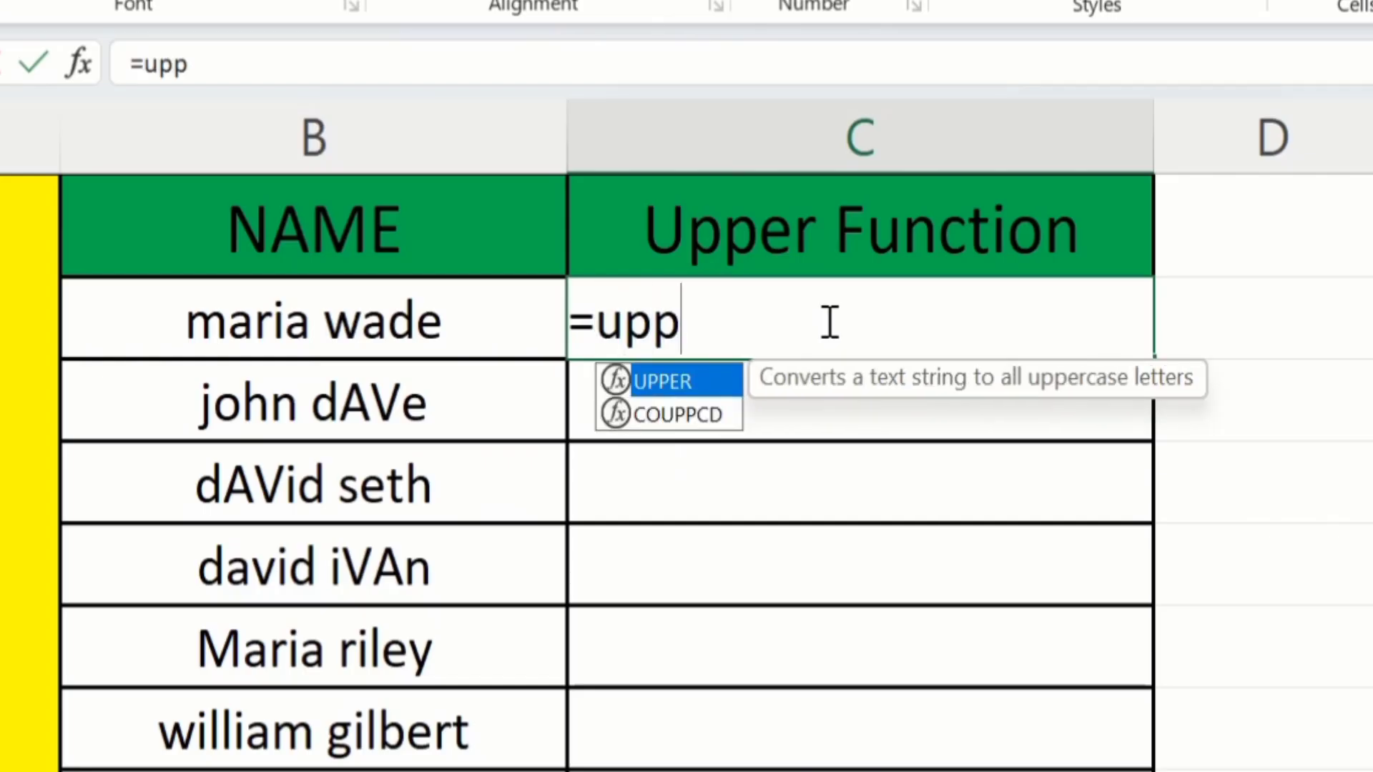
pyautogui.doubleClick(666, 379)
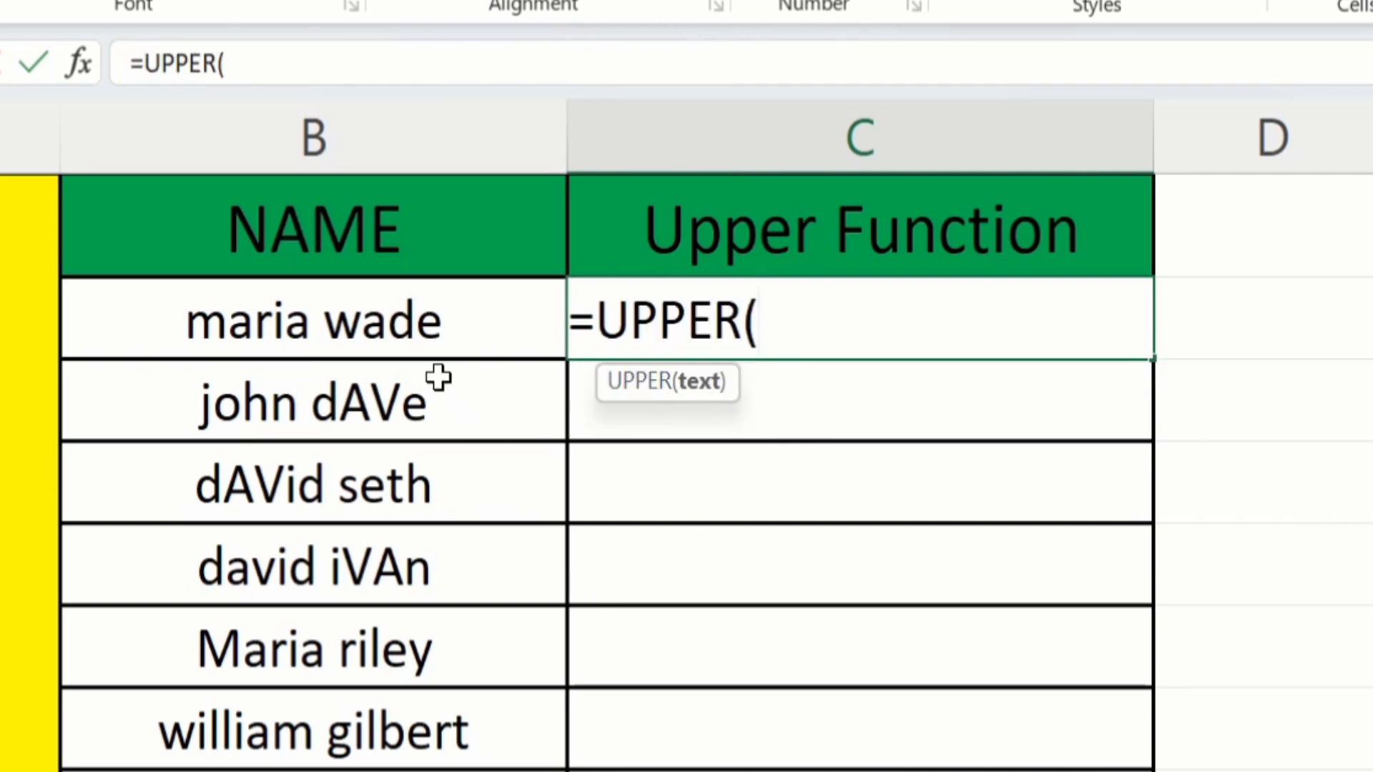
pyautogui.click(409, 319)
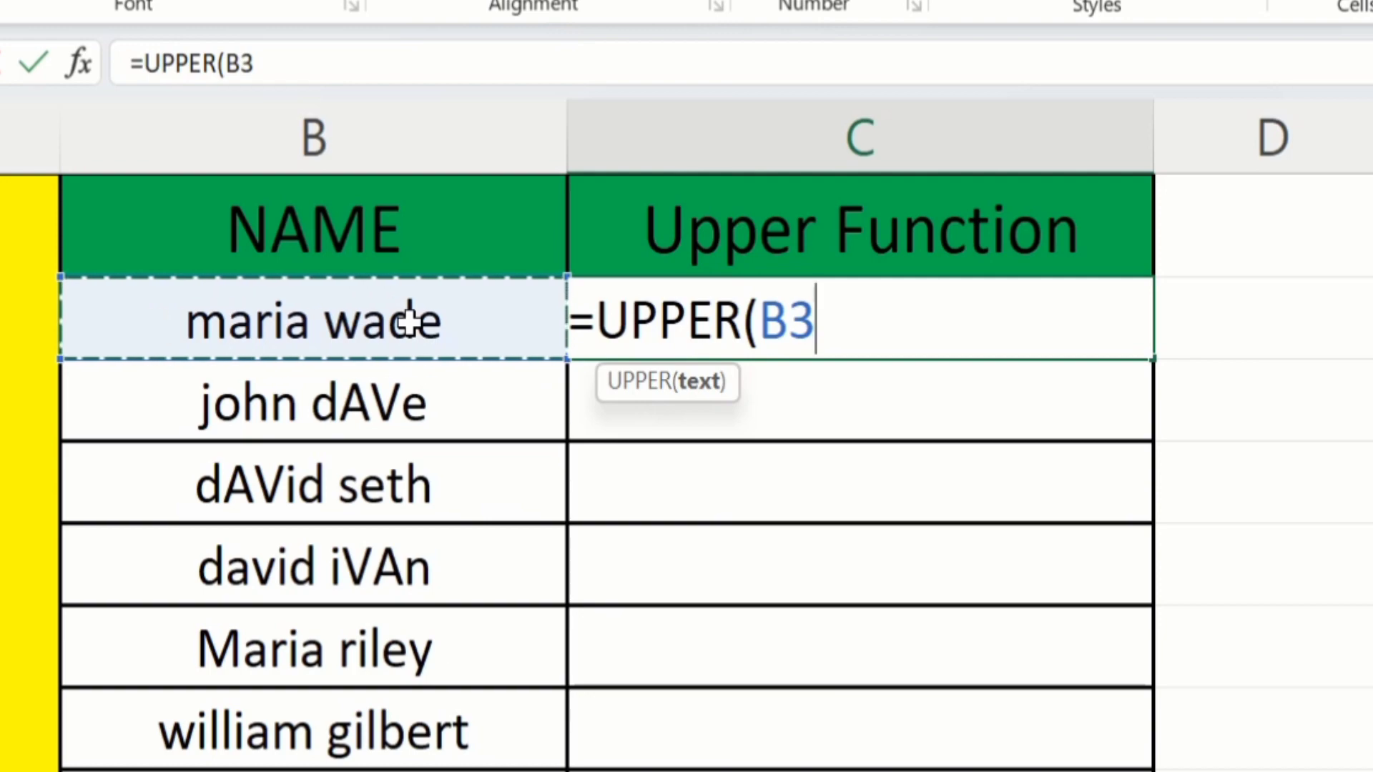
pyautogui.write(')')
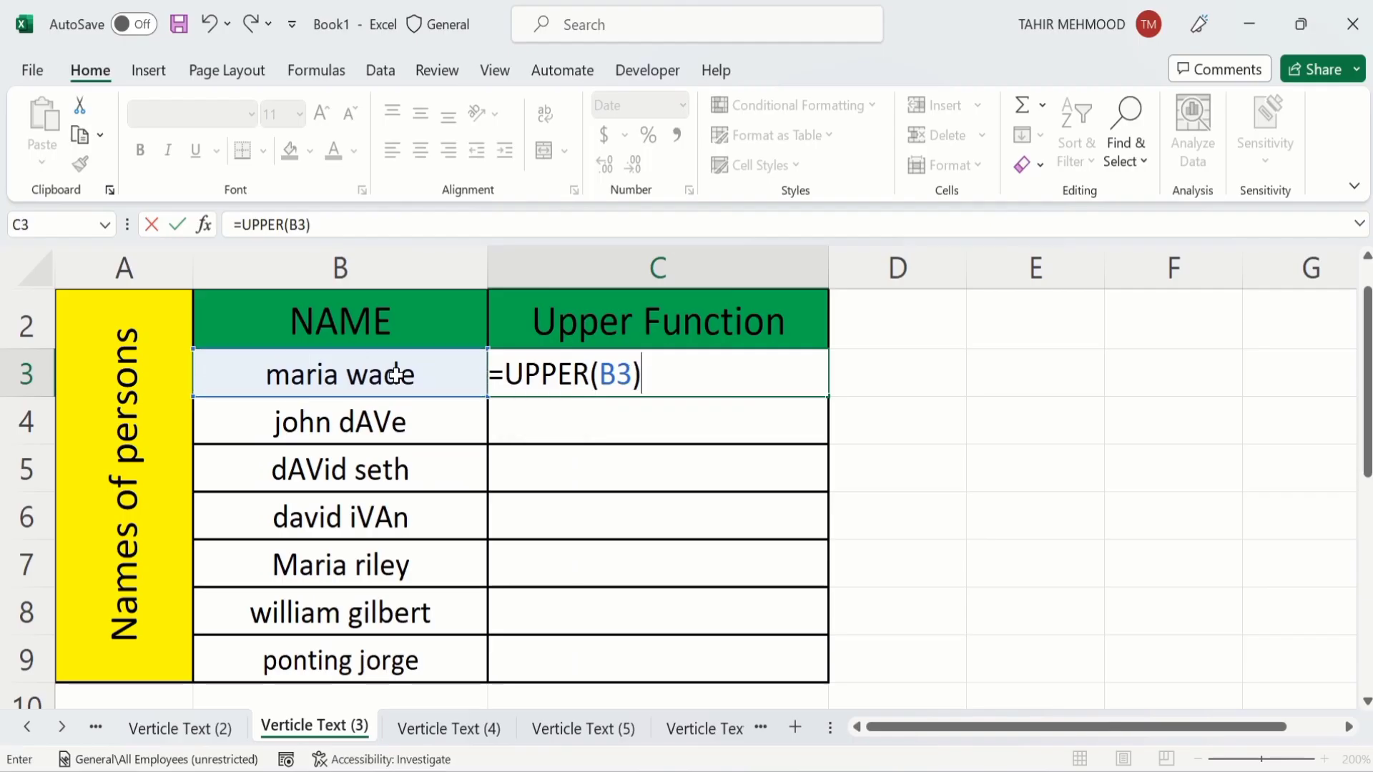
pyautogui.press('Return')
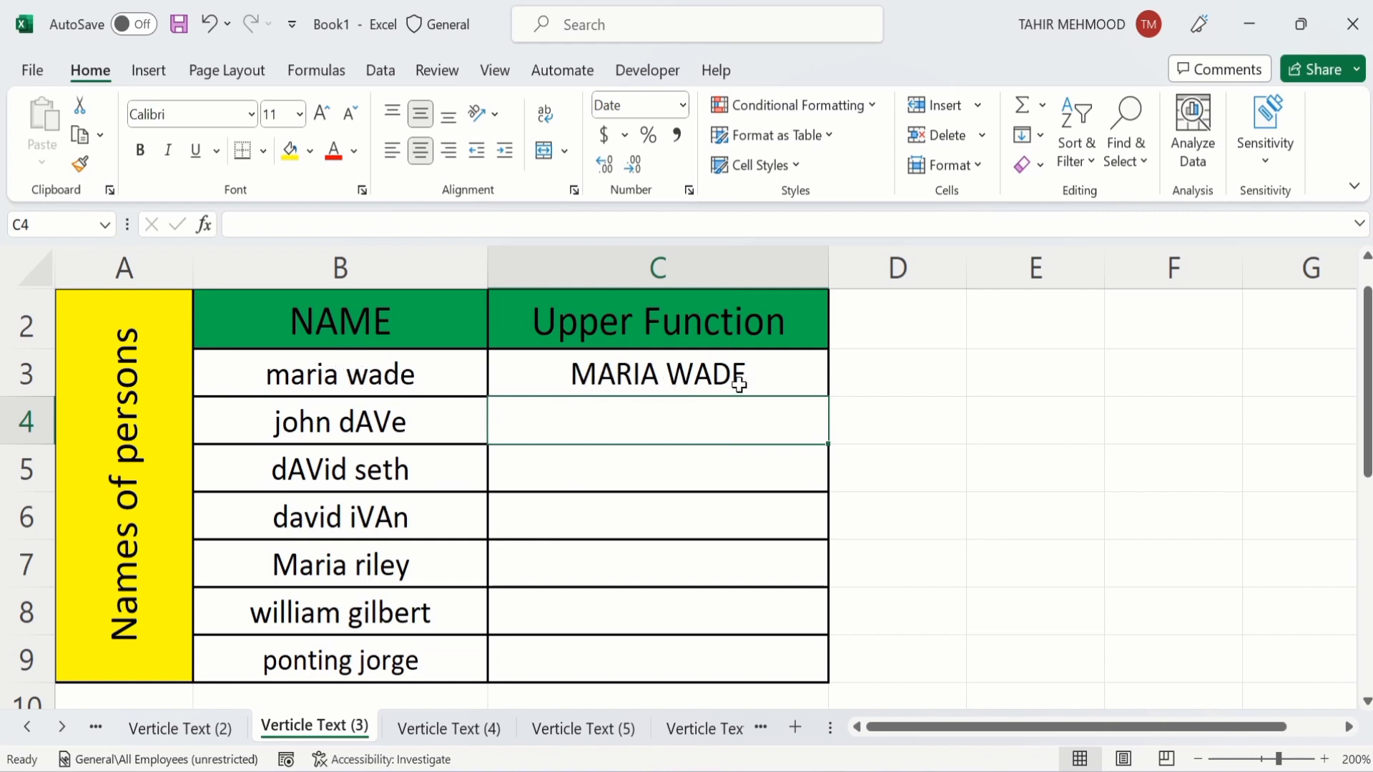
# Fill the UPPER formula from C3 down to C9, and inspect the formula in C3.
pyautogui.click(787, 375)
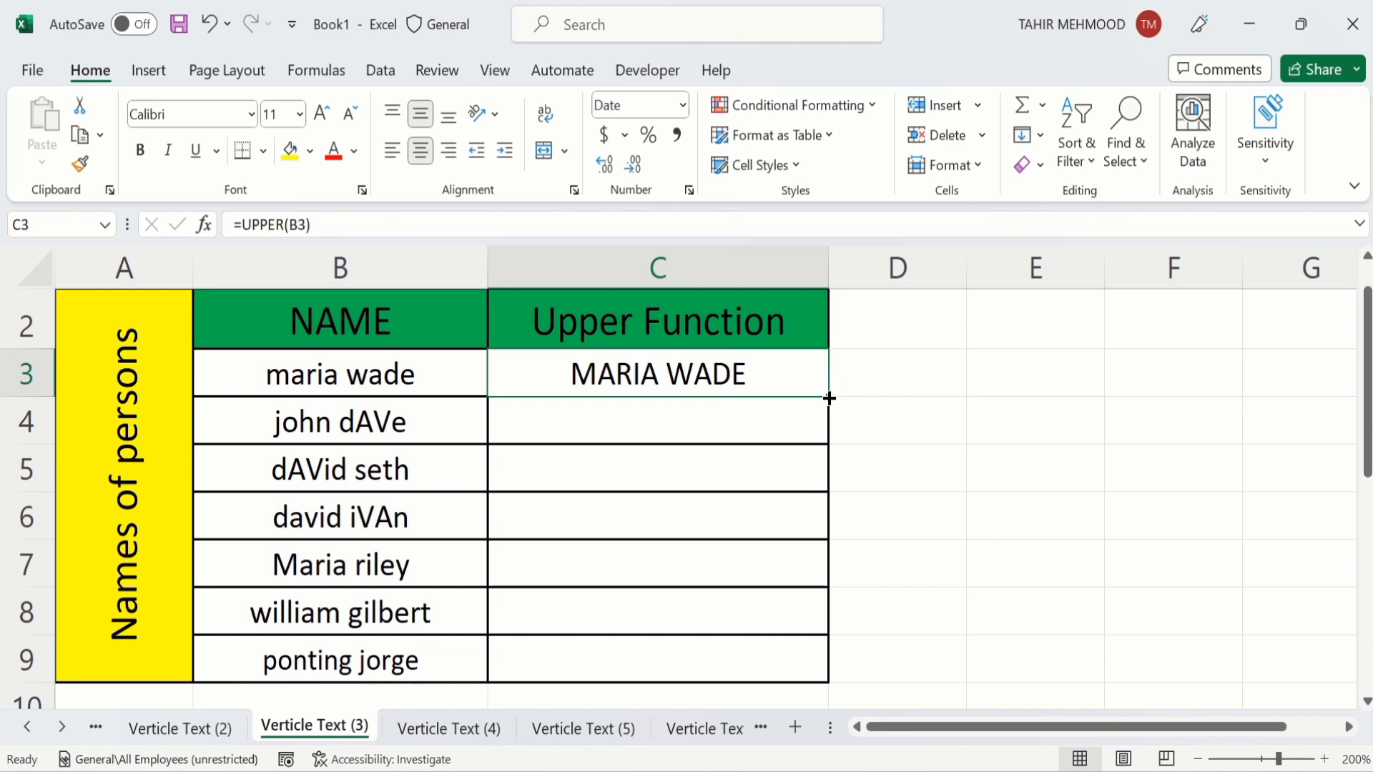
pyautogui.moveTo(828, 398); pyautogui.dragTo(828, 677)
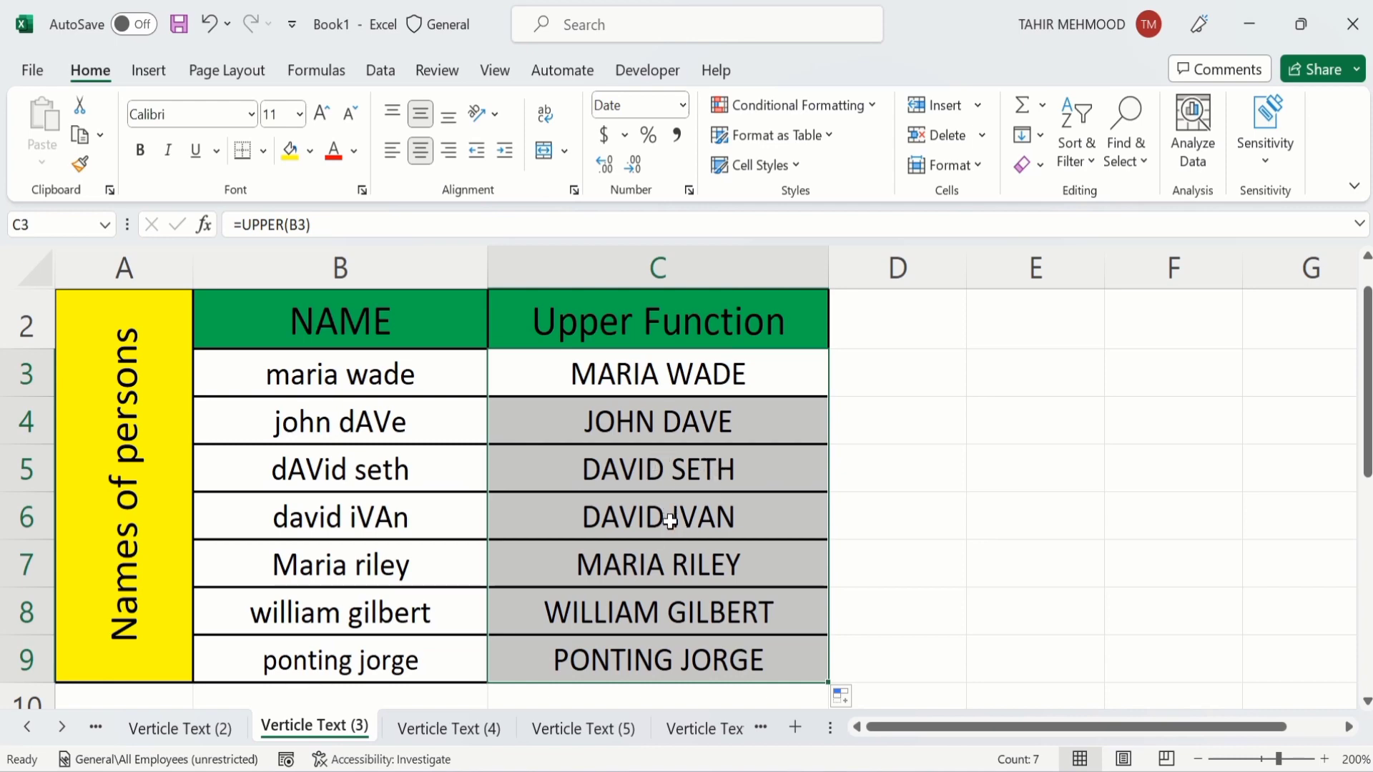
pyautogui.click(898, 448)
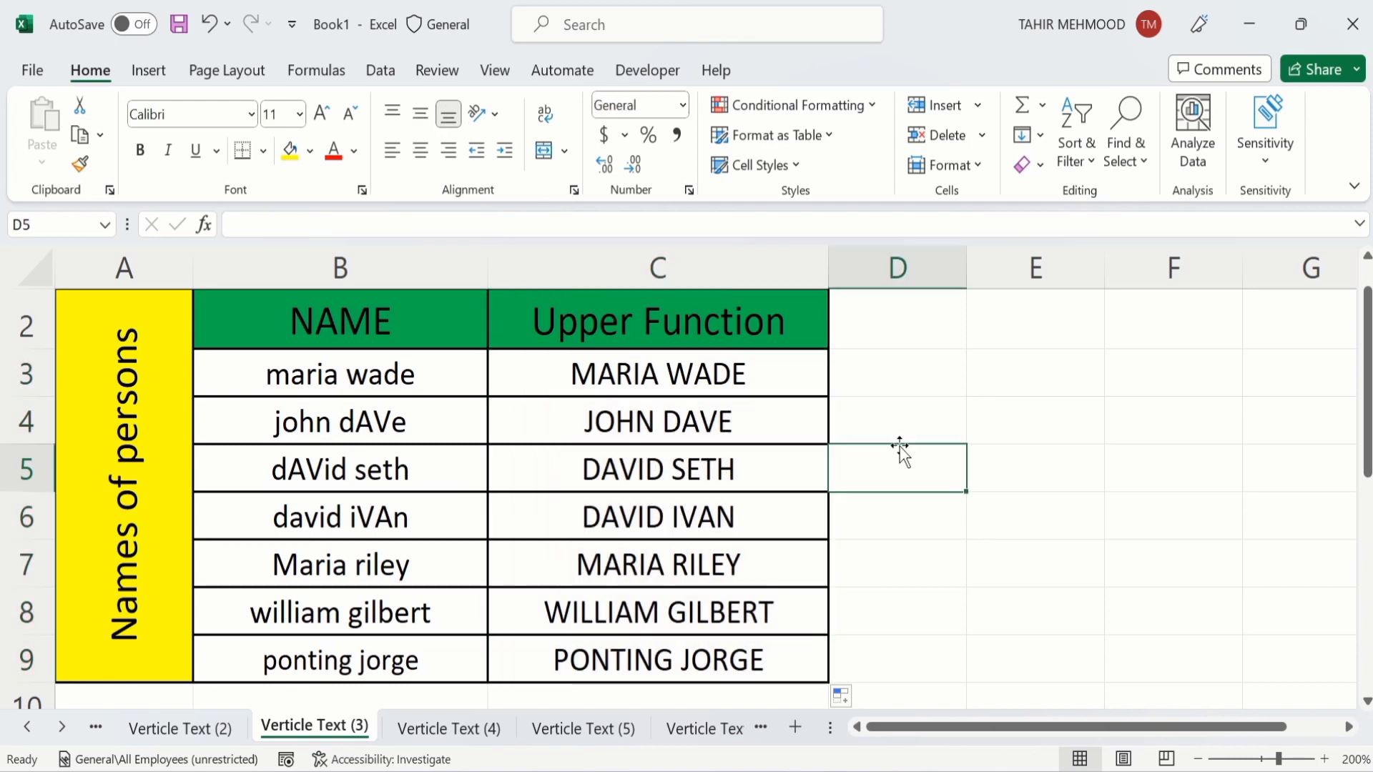
pyautogui.doubleClick(719, 377)
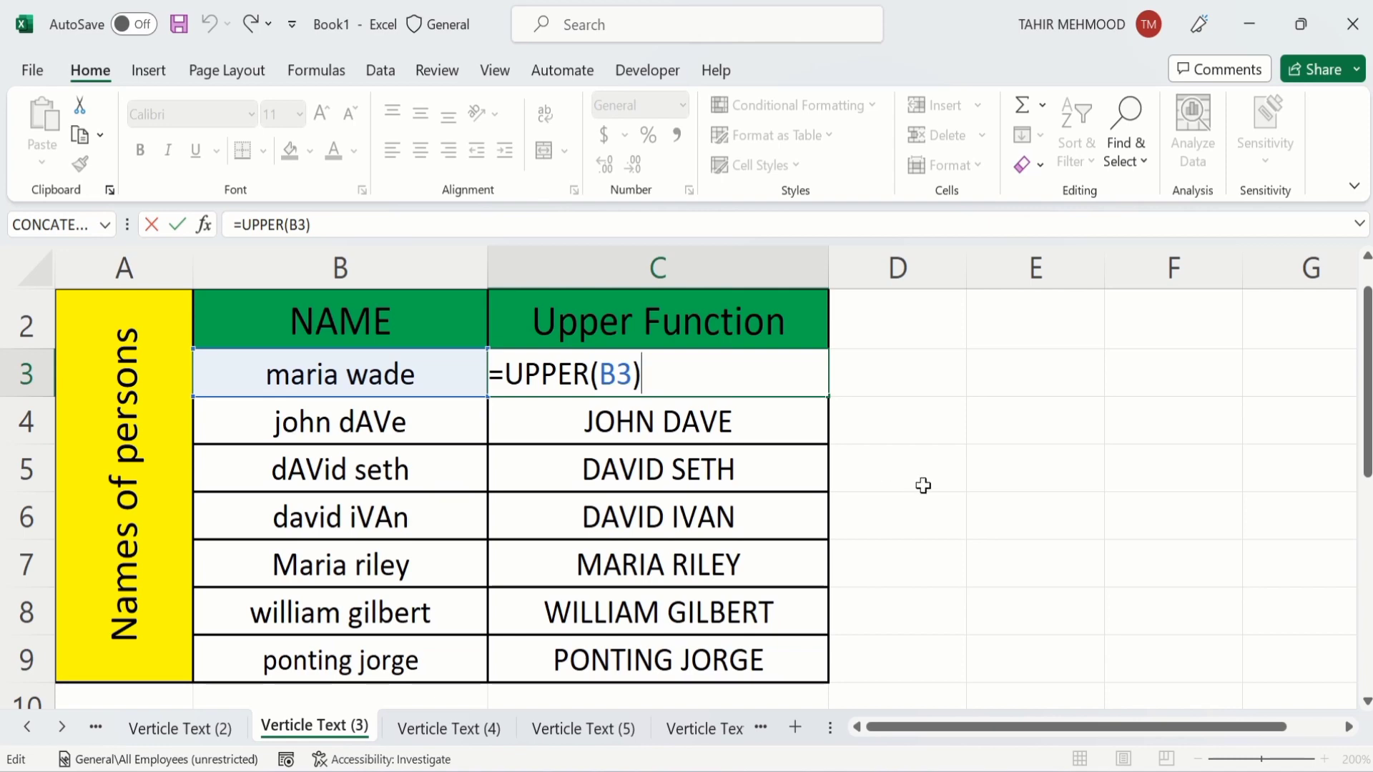
pyautogui.click(1035, 469)
# Replace the formulas in C3:C9 with their plain values by copying and pasting as values, and check the content of C3.
pyautogui.click(792, 663)
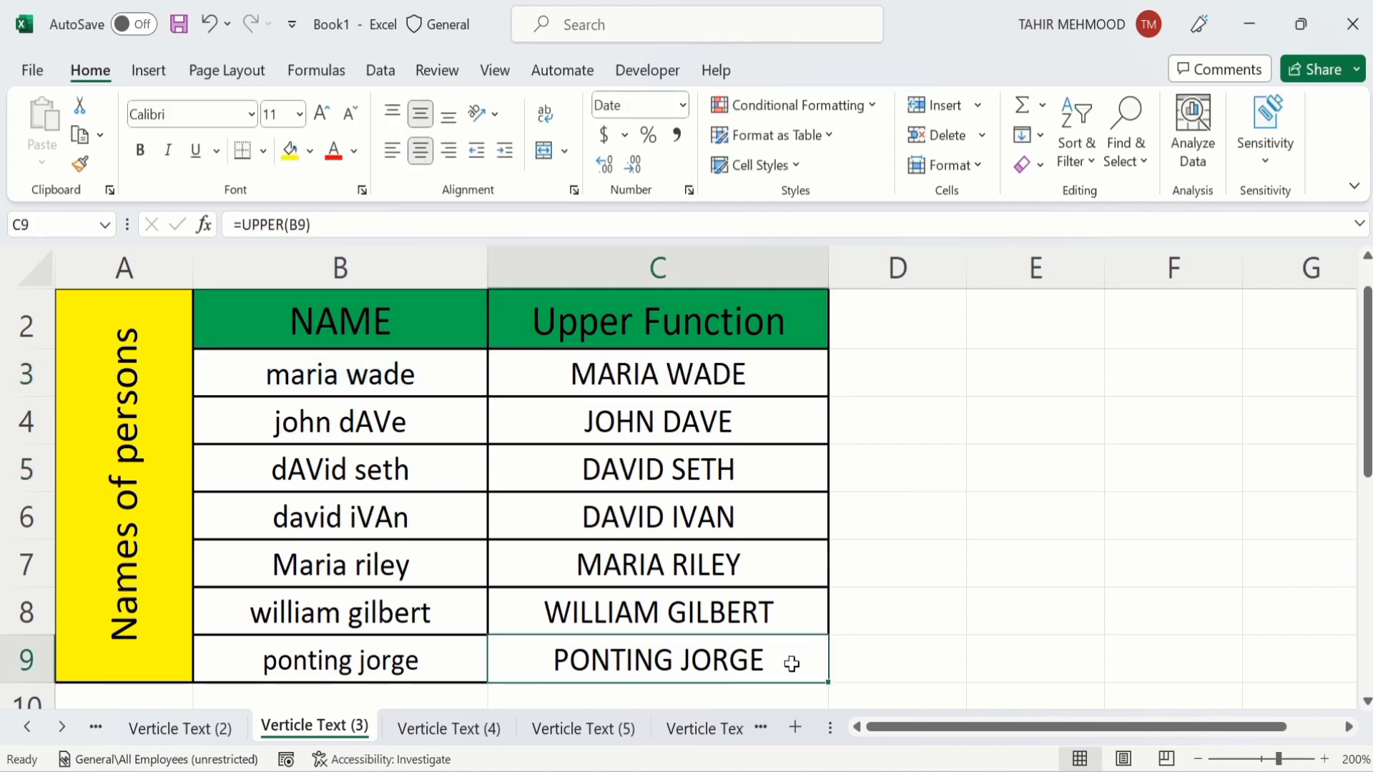
pyautogui.moveTo(787, 653); pyautogui.dragTo(751, 392)
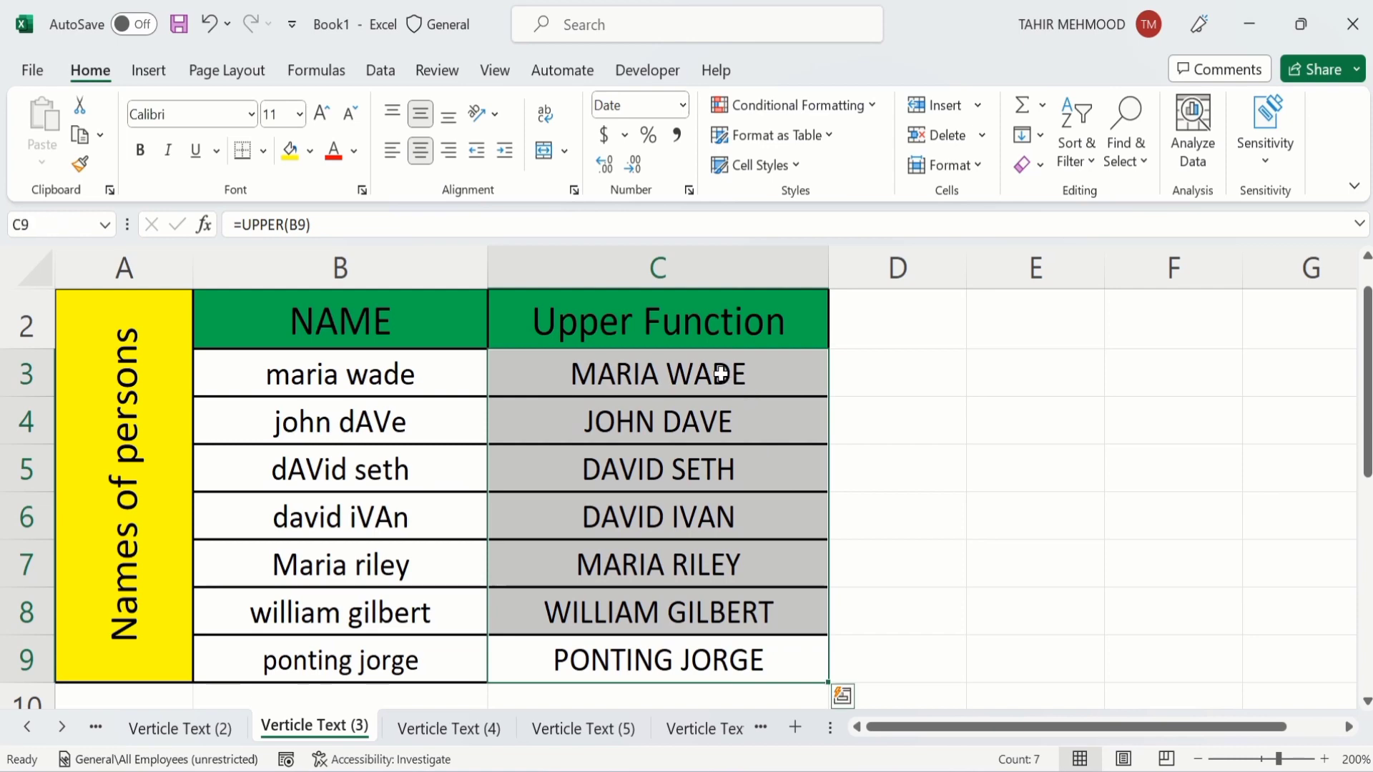
pyautogui.rightClick(720, 373)
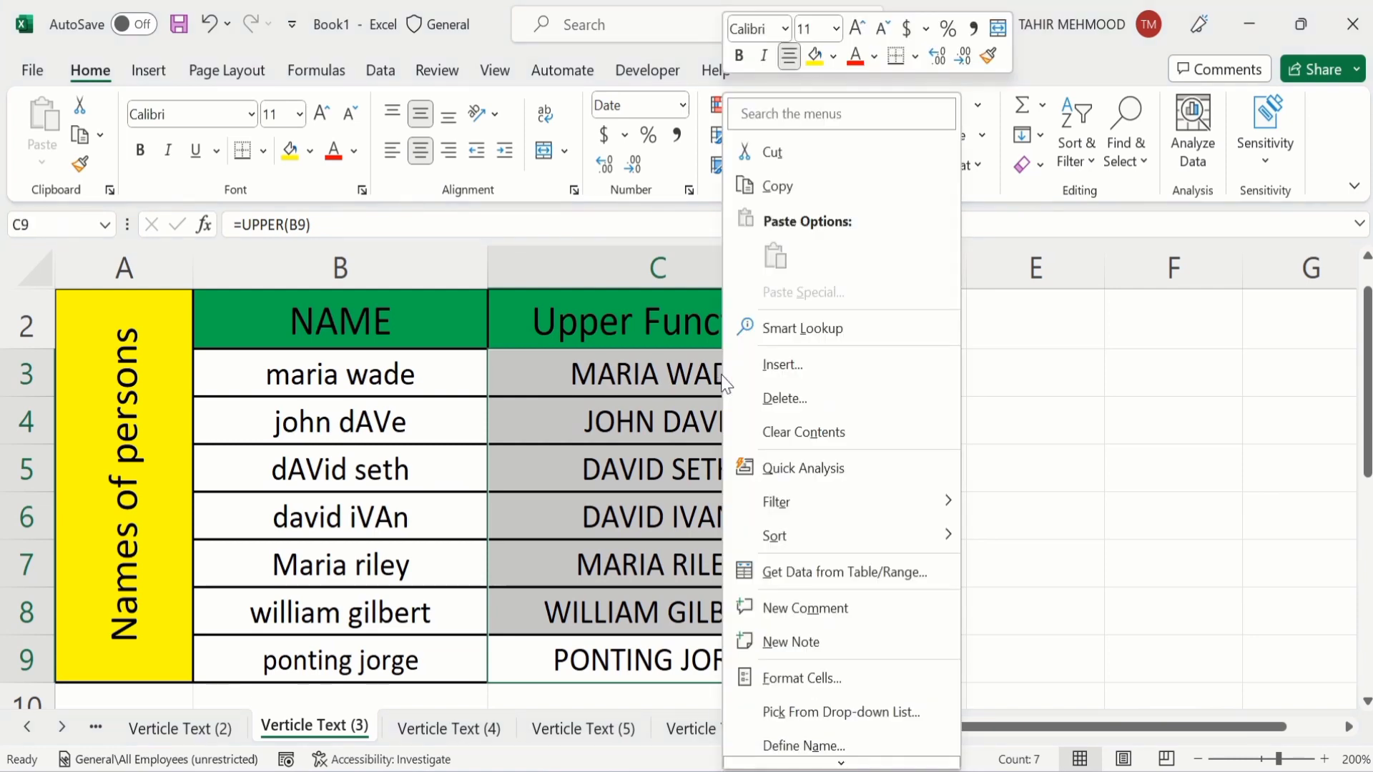
pyautogui.click(815, 183)
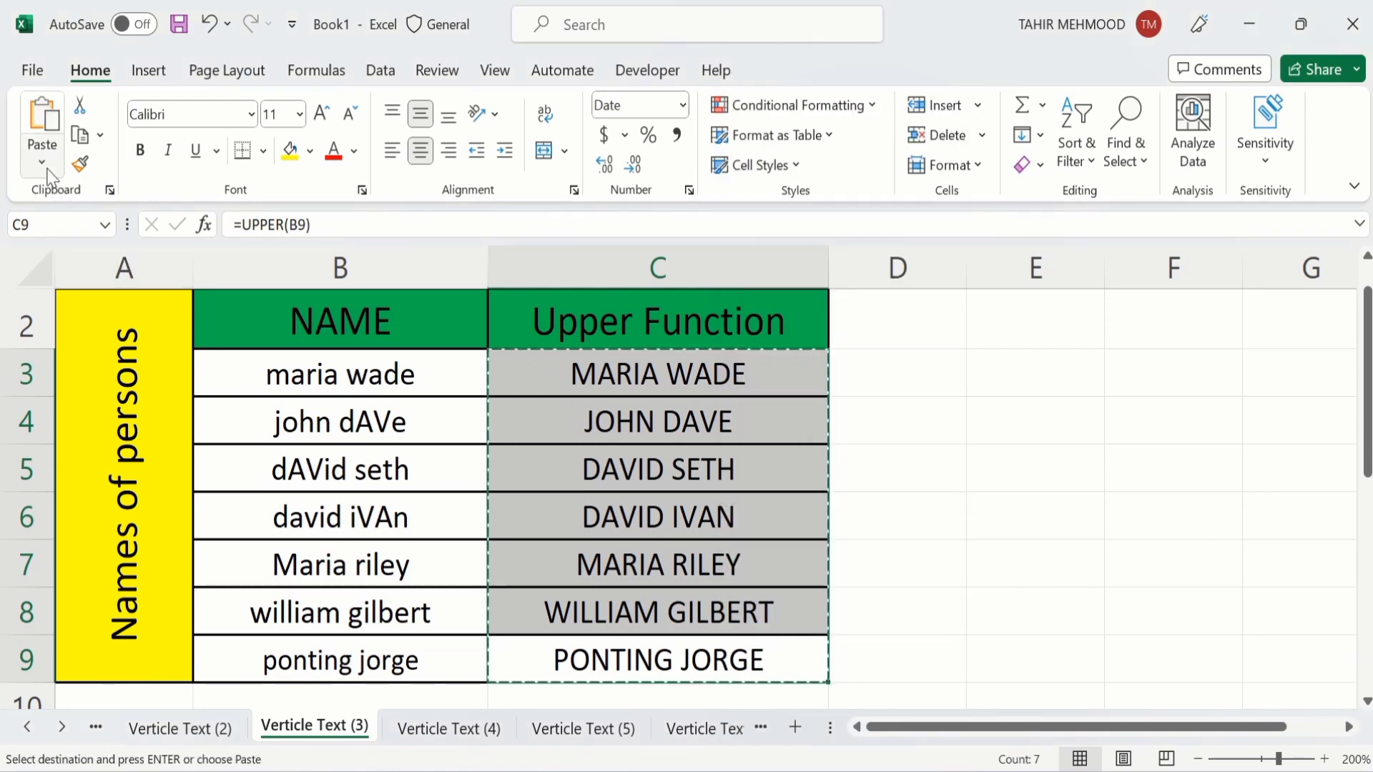
pyautogui.click(45, 170)
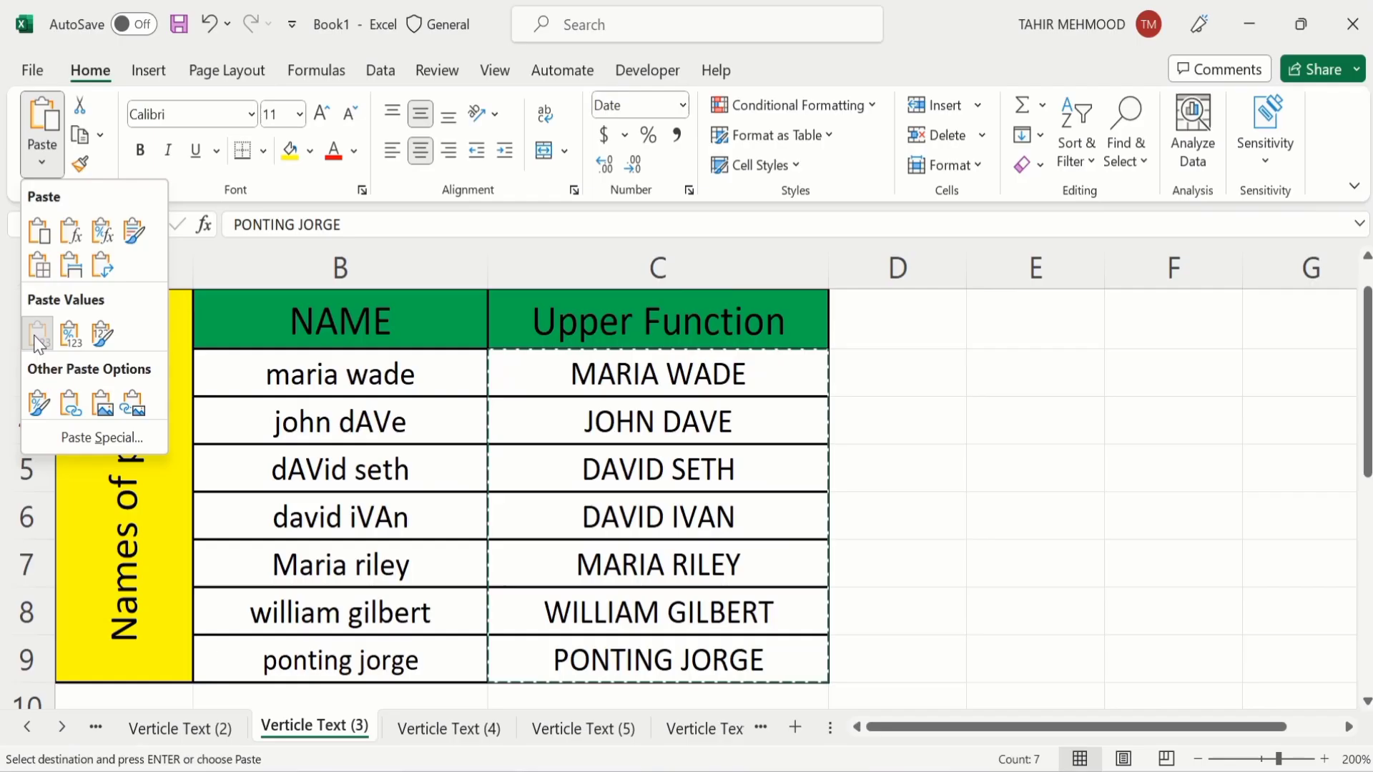
pyautogui.click(58, 411)
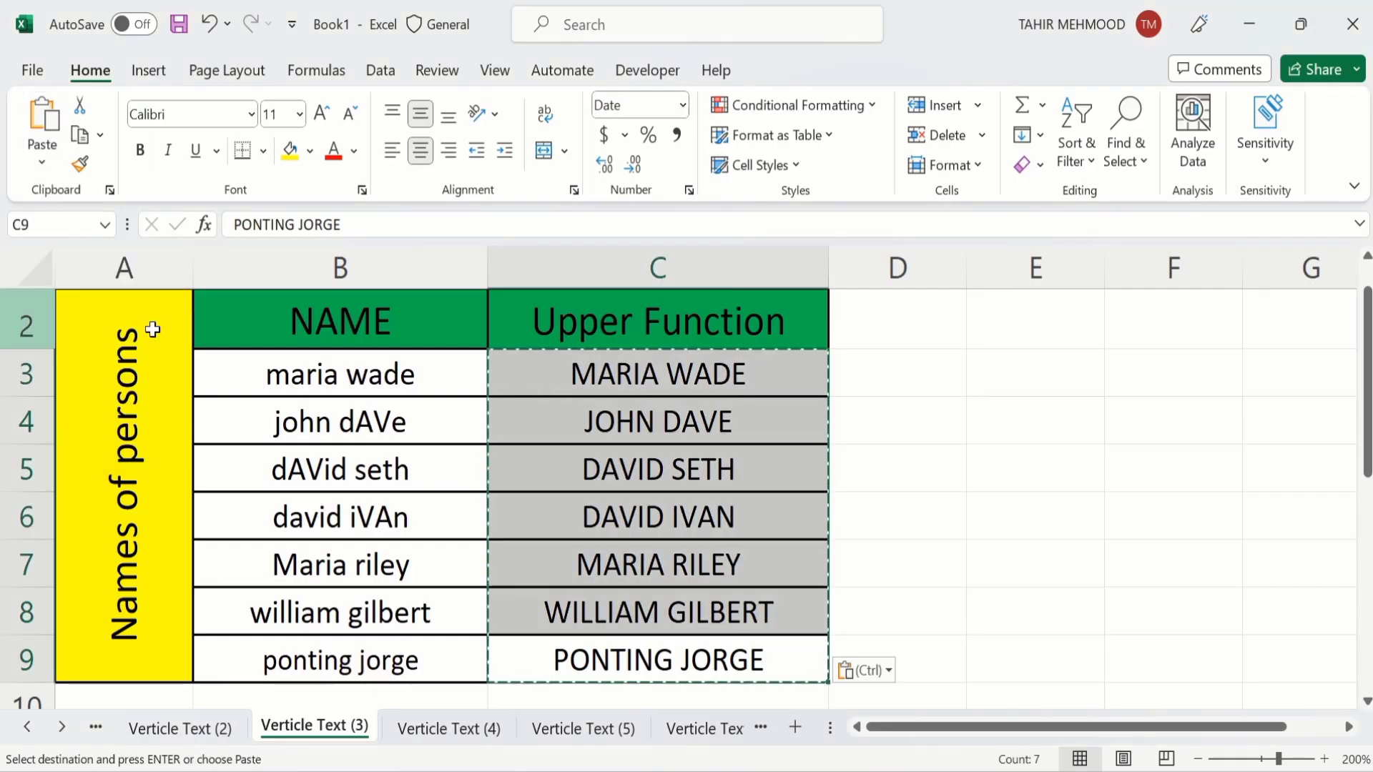
pyautogui.click(927, 468)
pyautogui.press('Escape')
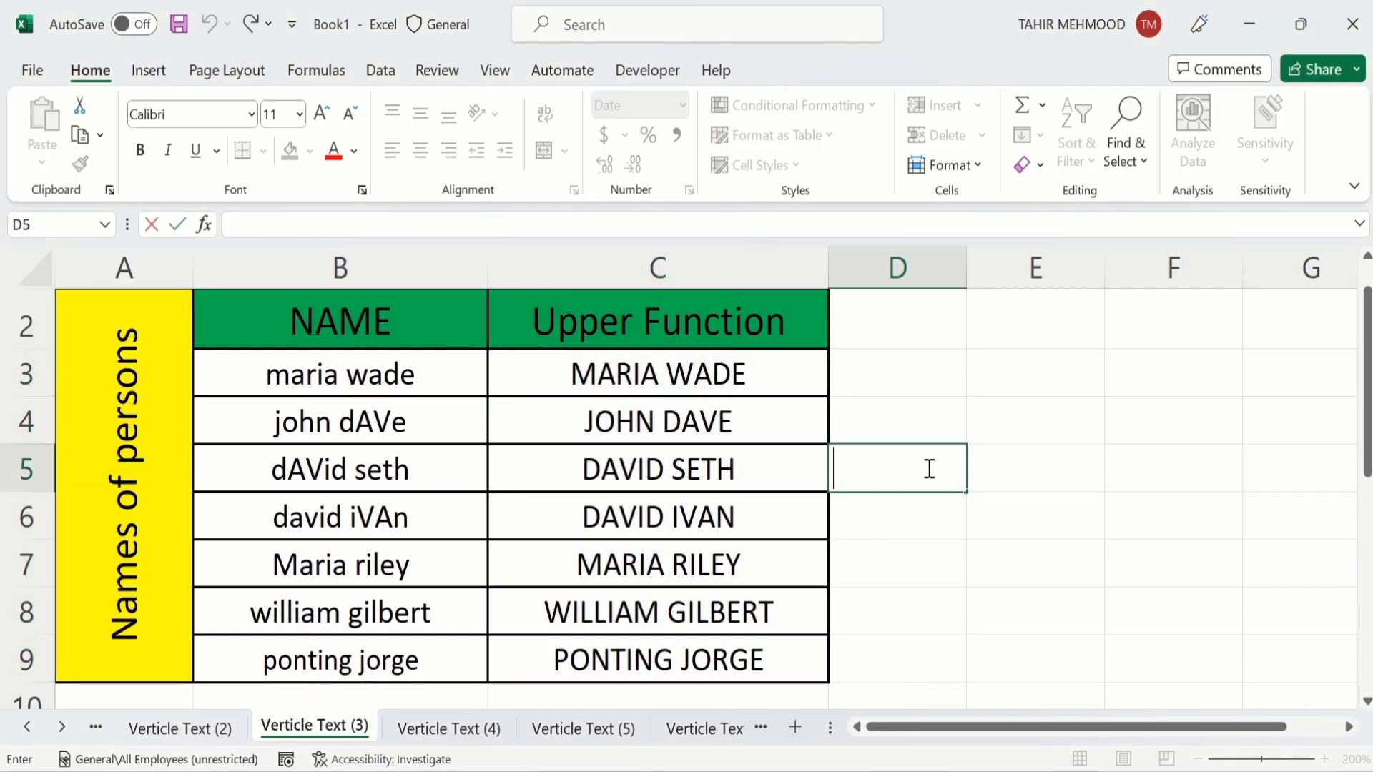
pyautogui.doubleClick(677, 373)
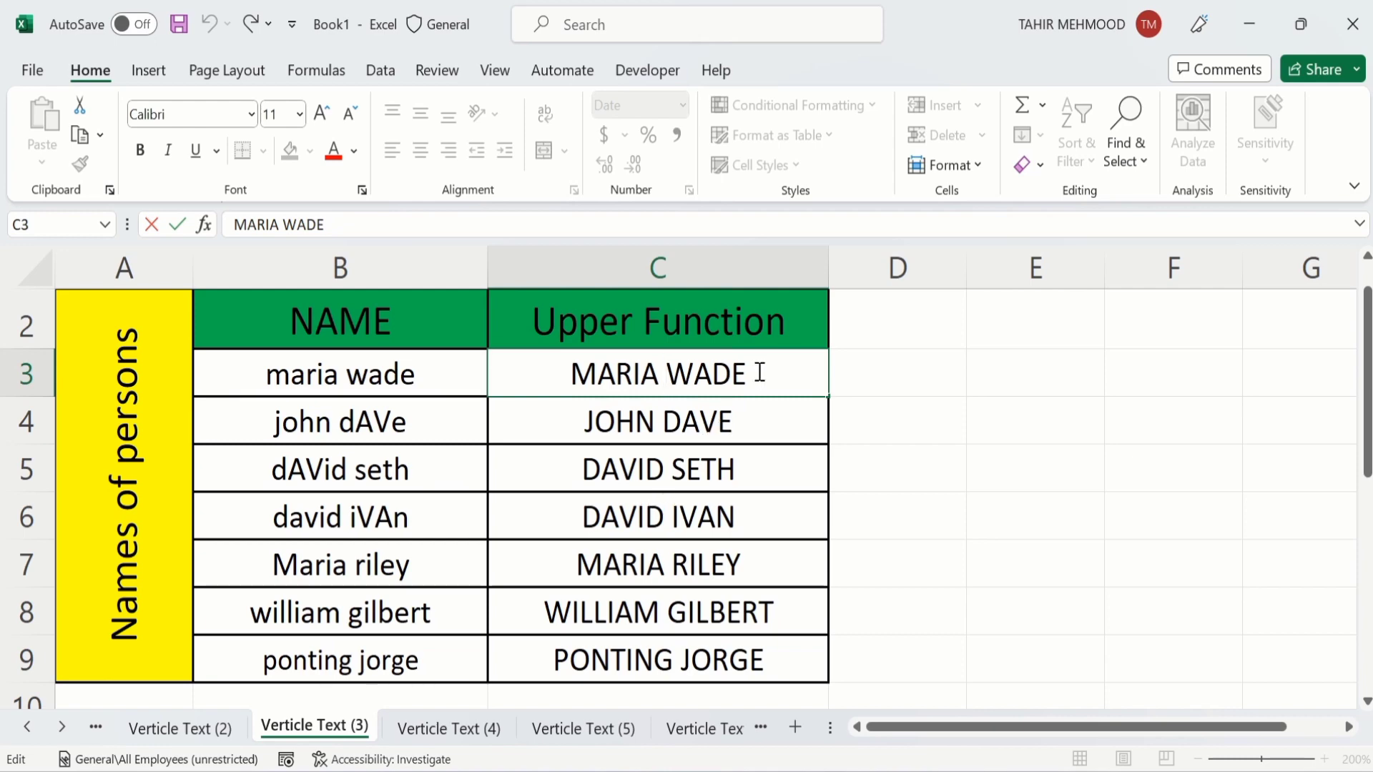
# Clear all contents and formatting from cells C3:C9.
pyautogui.moveTo(759, 372); pyautogui.dragTo(724, 600)
pyautogui.moveTo(741, 652); pyautogui.dragTo(754, 390)
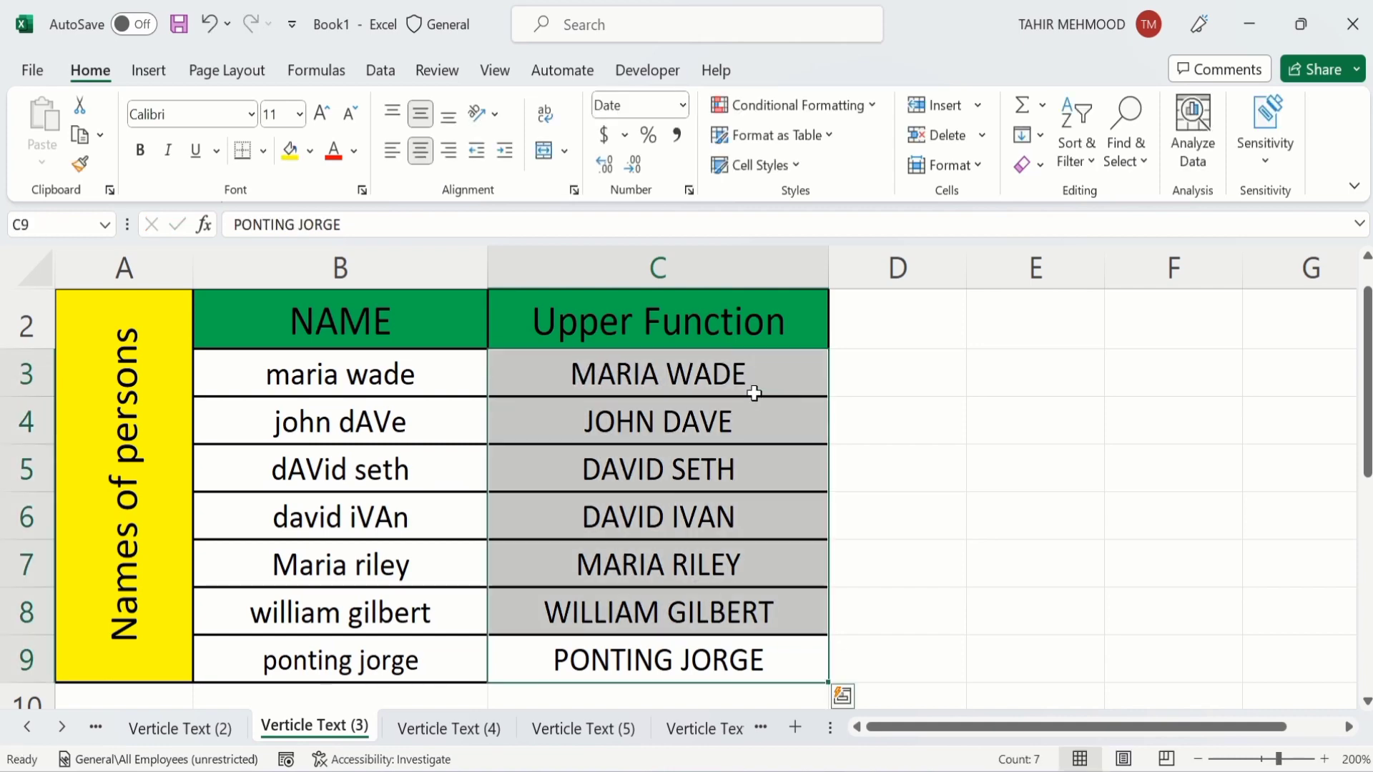
pyautogui.click(1040, 168)
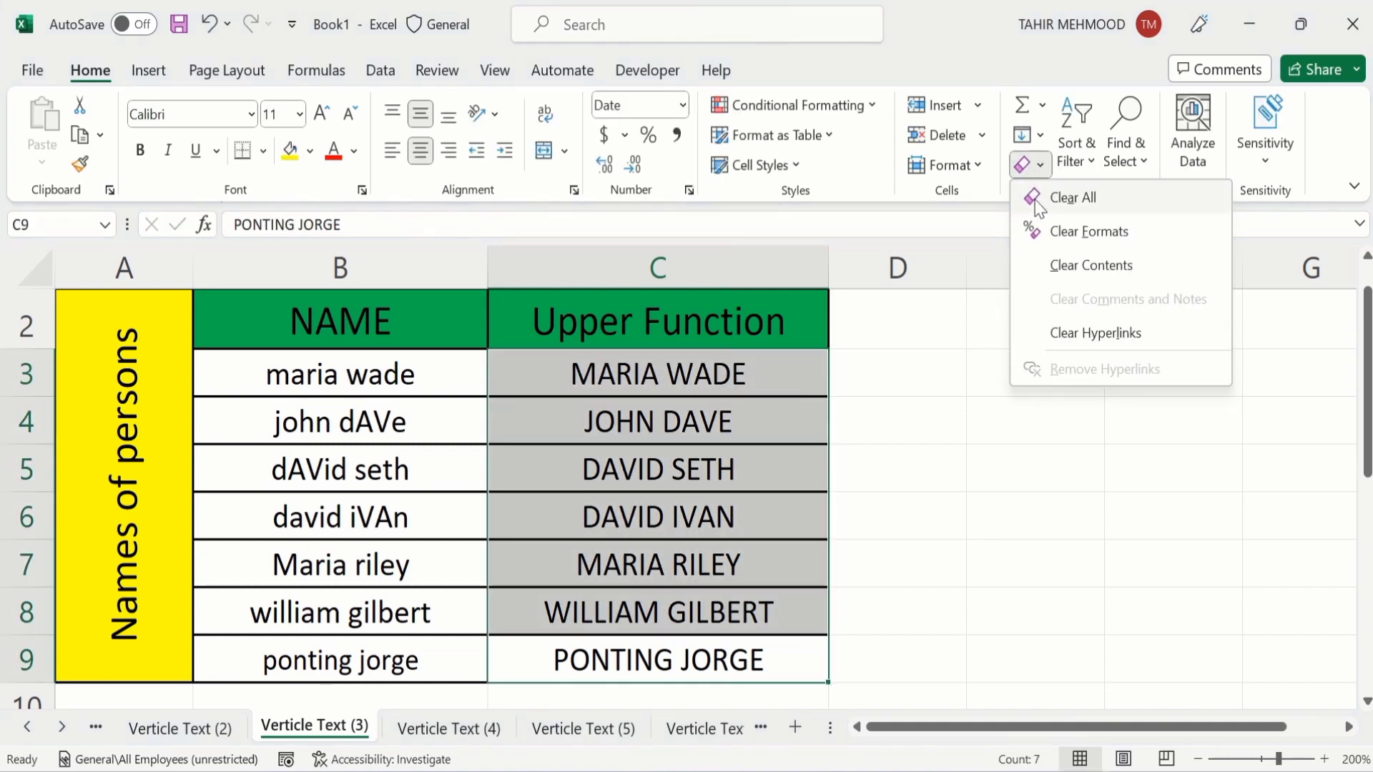
pyautogui.click(1057, 202)
pyautogui.click(940, 438)
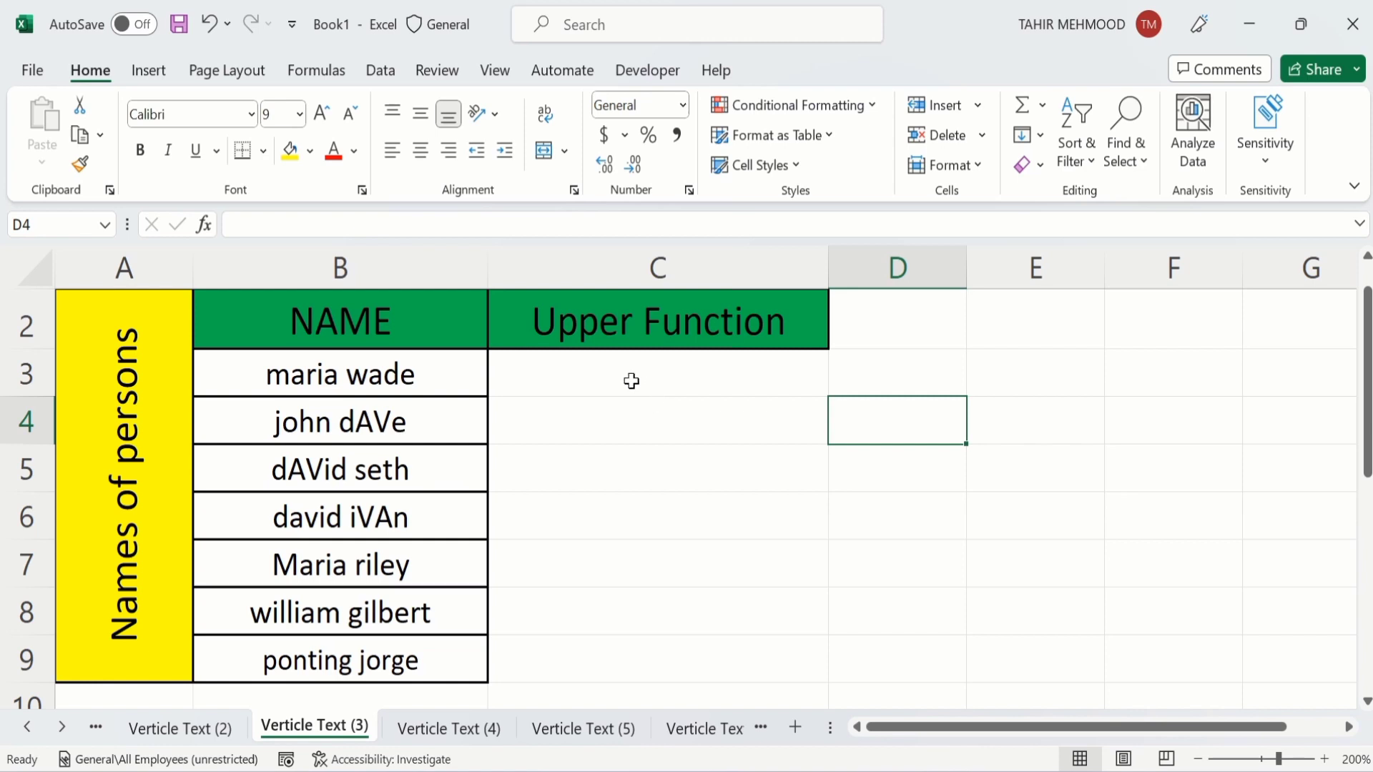
# Enter the names from B3 and B4 in capital letters as plain text in C3 and C4.
pyautogui.click(631, 381)
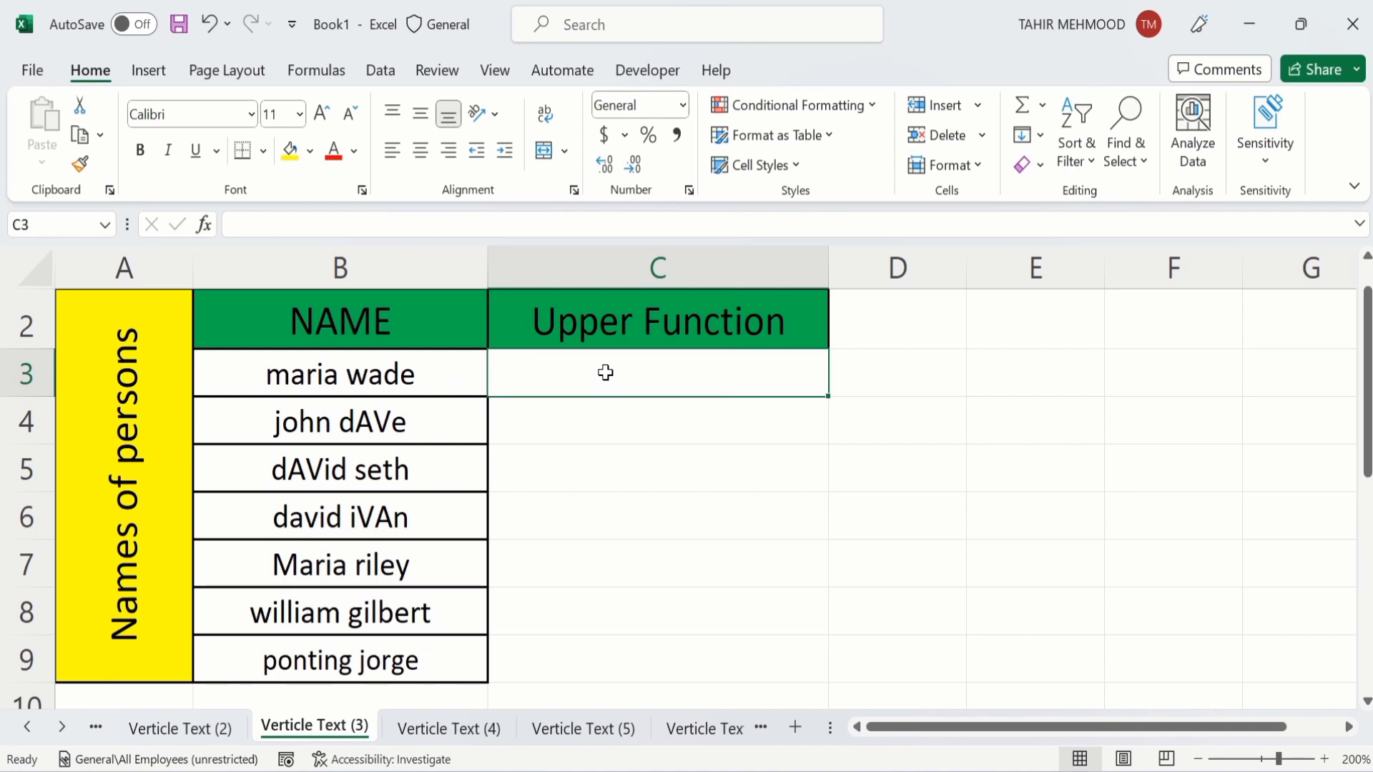
pyautogui.write('MA')
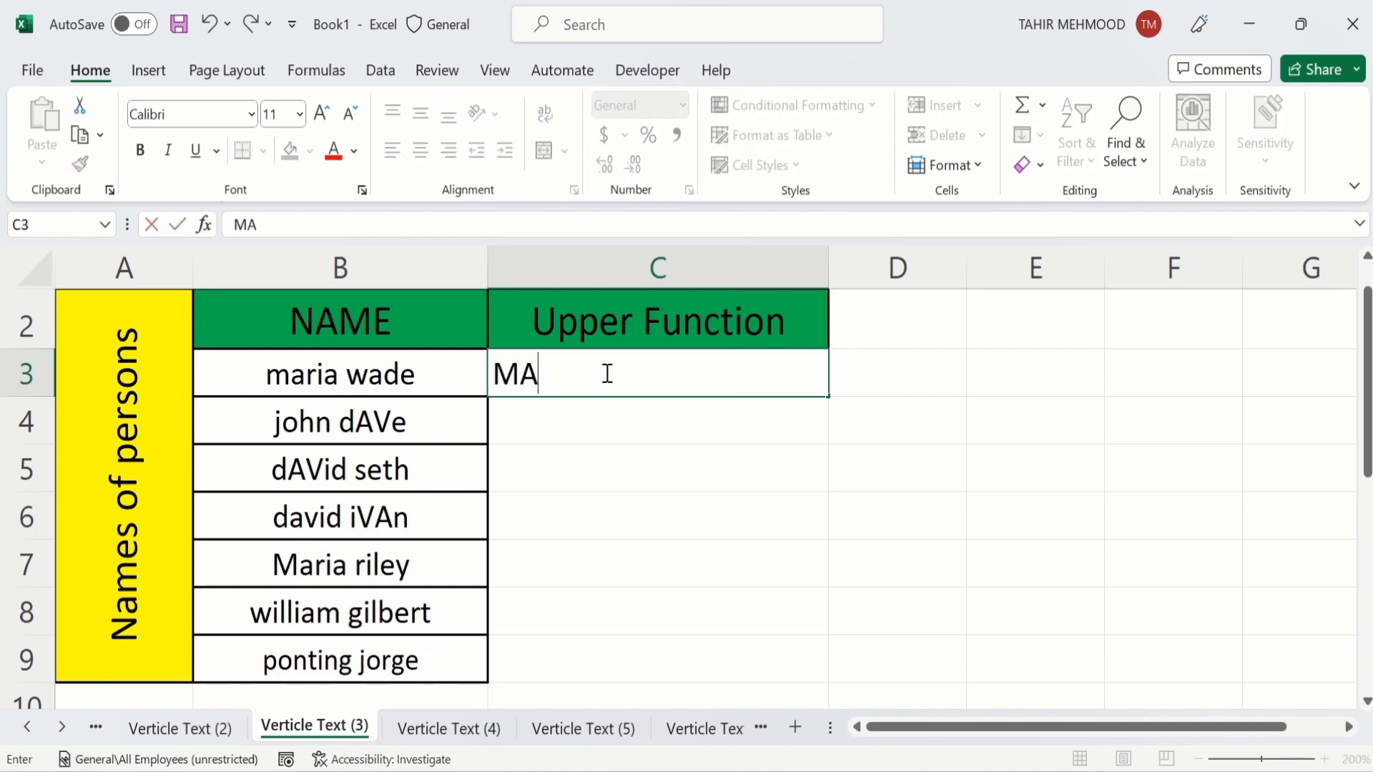
pyautogui.write('RIA')
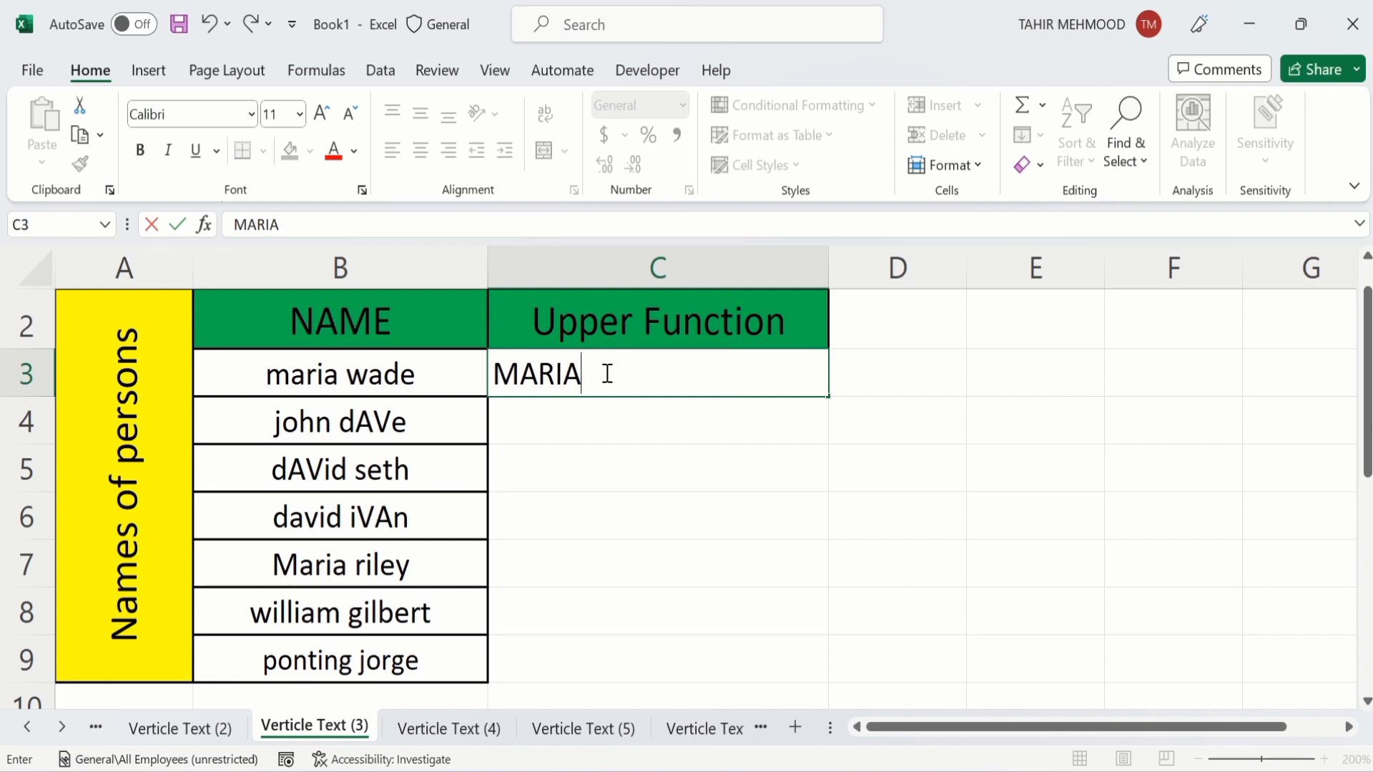
pyautogui.write(' WADE')
pyautogui.press('Return')
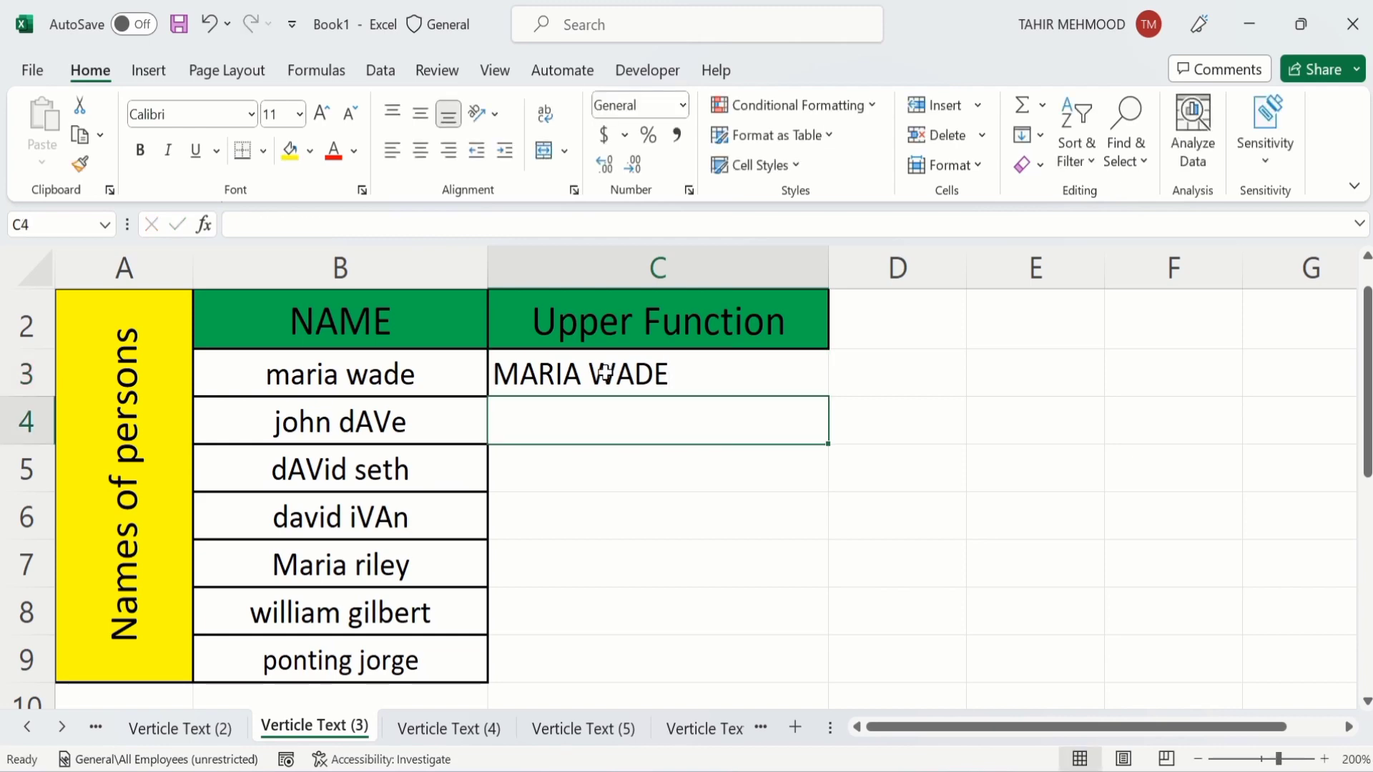
pyautogui.write('JOH')
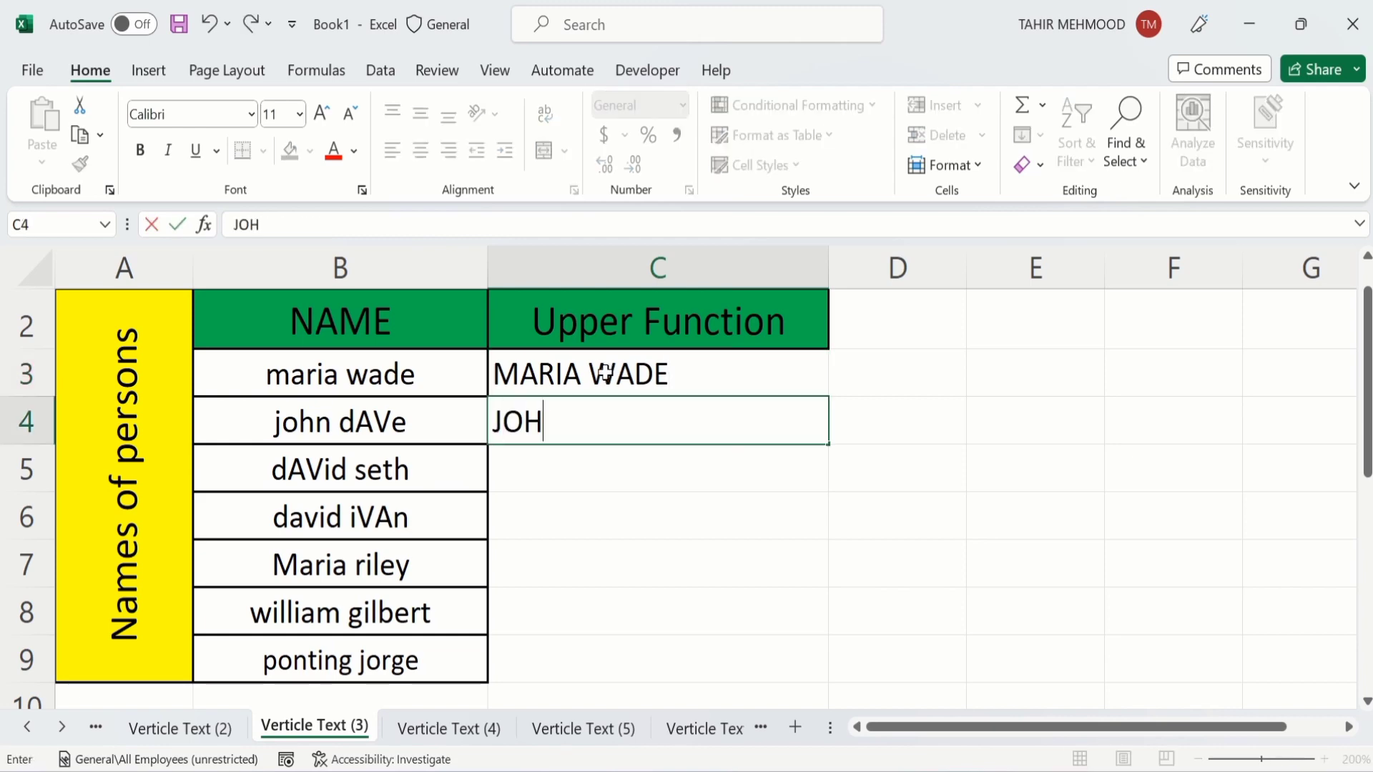
pyautogui.write('N DAVE')
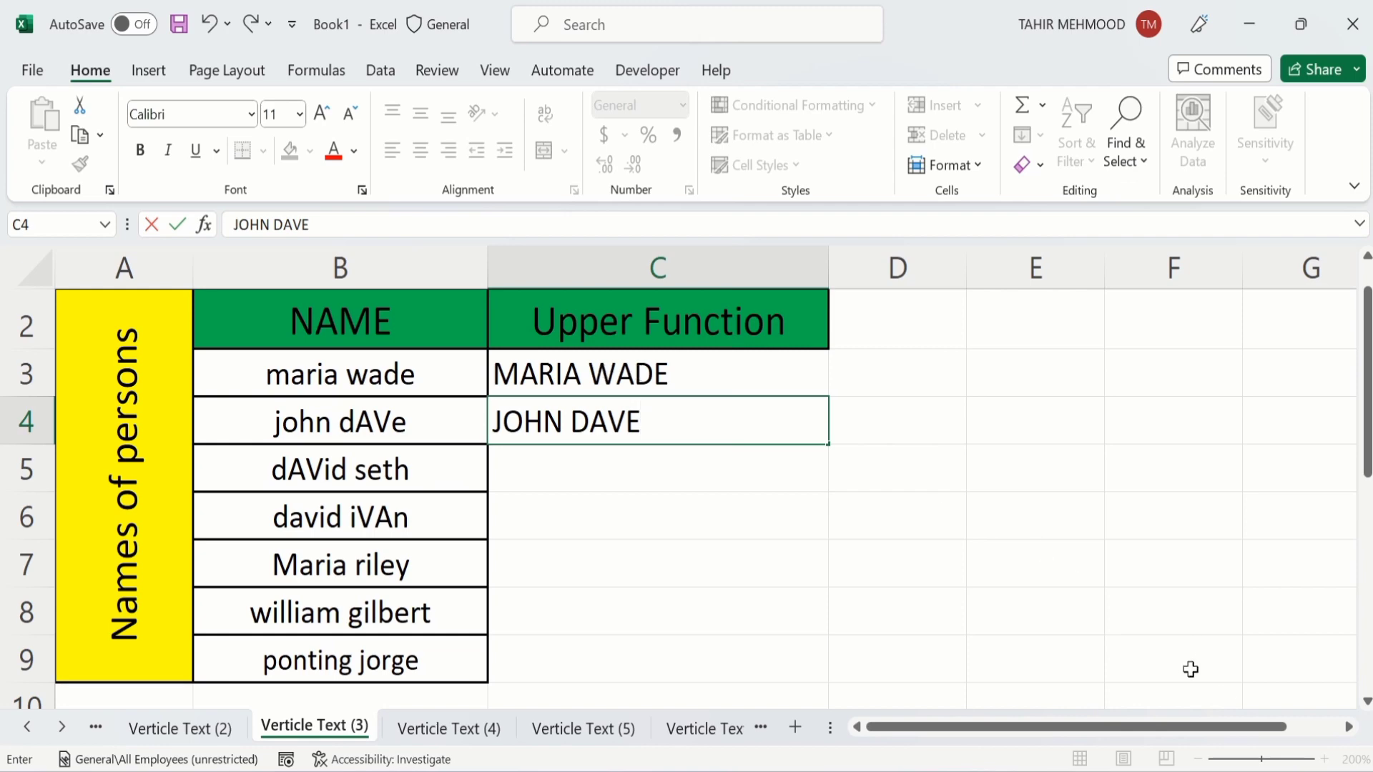
pyautogui.press('Return')
pyautogui.scroll(-2, 989, 463)
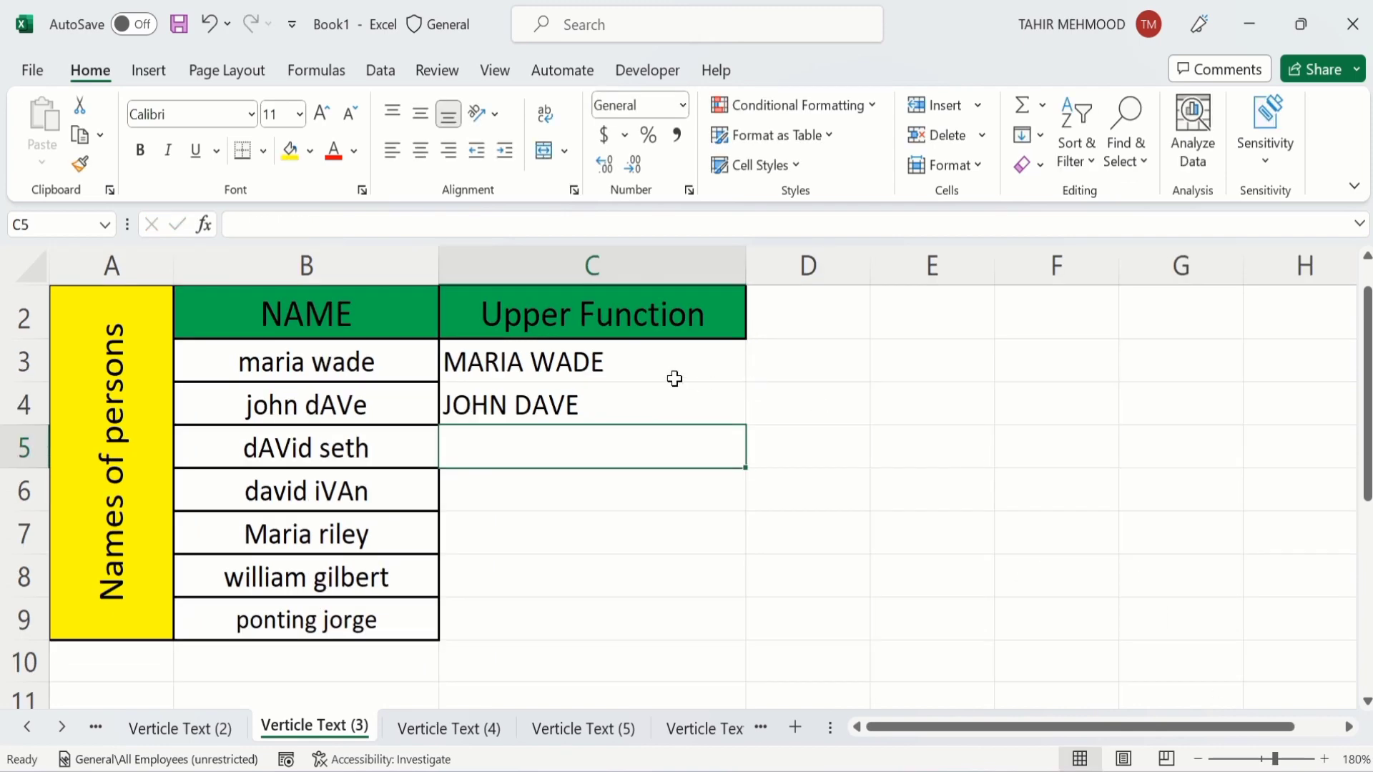
# Fill the two uppercase names in C3:C4 down to C9 and switch the fill option to Flash Fill.
pyautogui.click(647, 358)
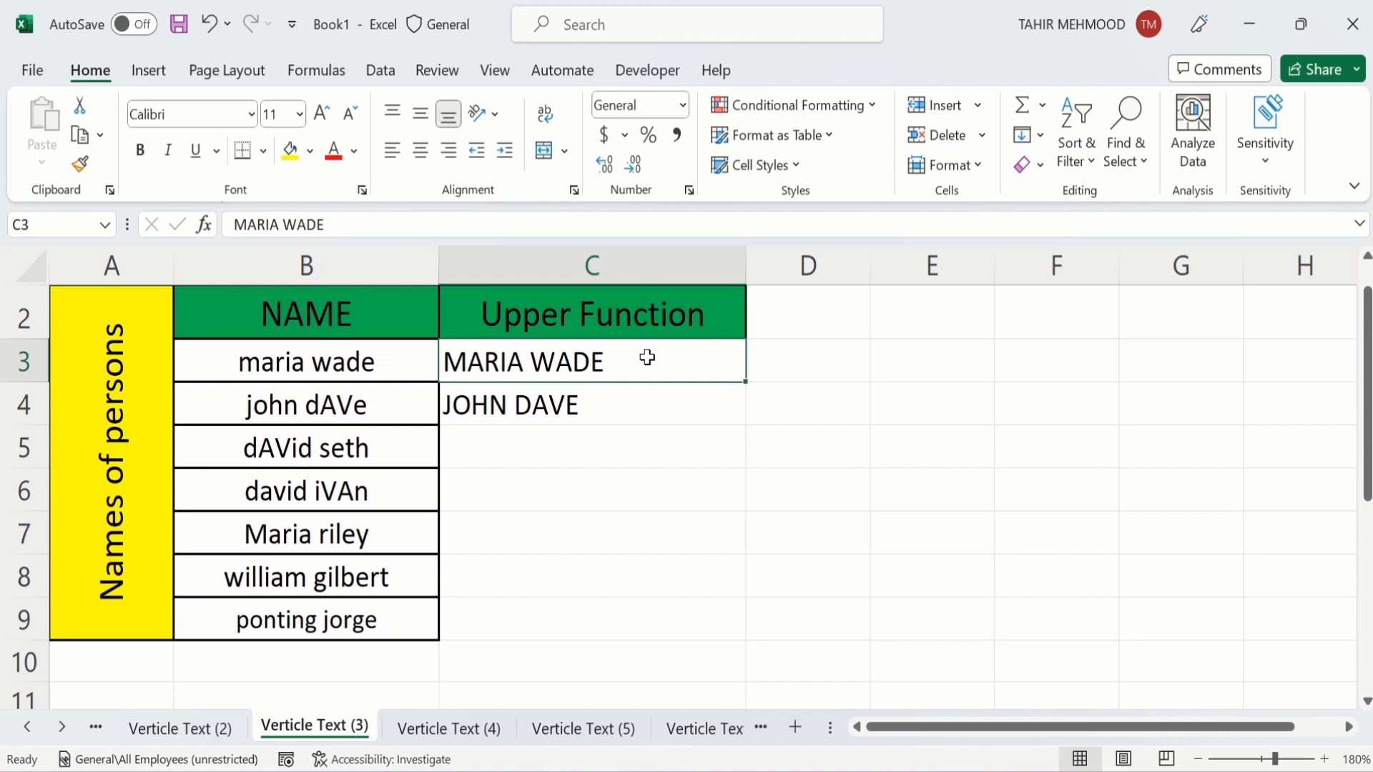
pyautogui.moveTo(647, 358); pyautogui.dragTo(659, 386)
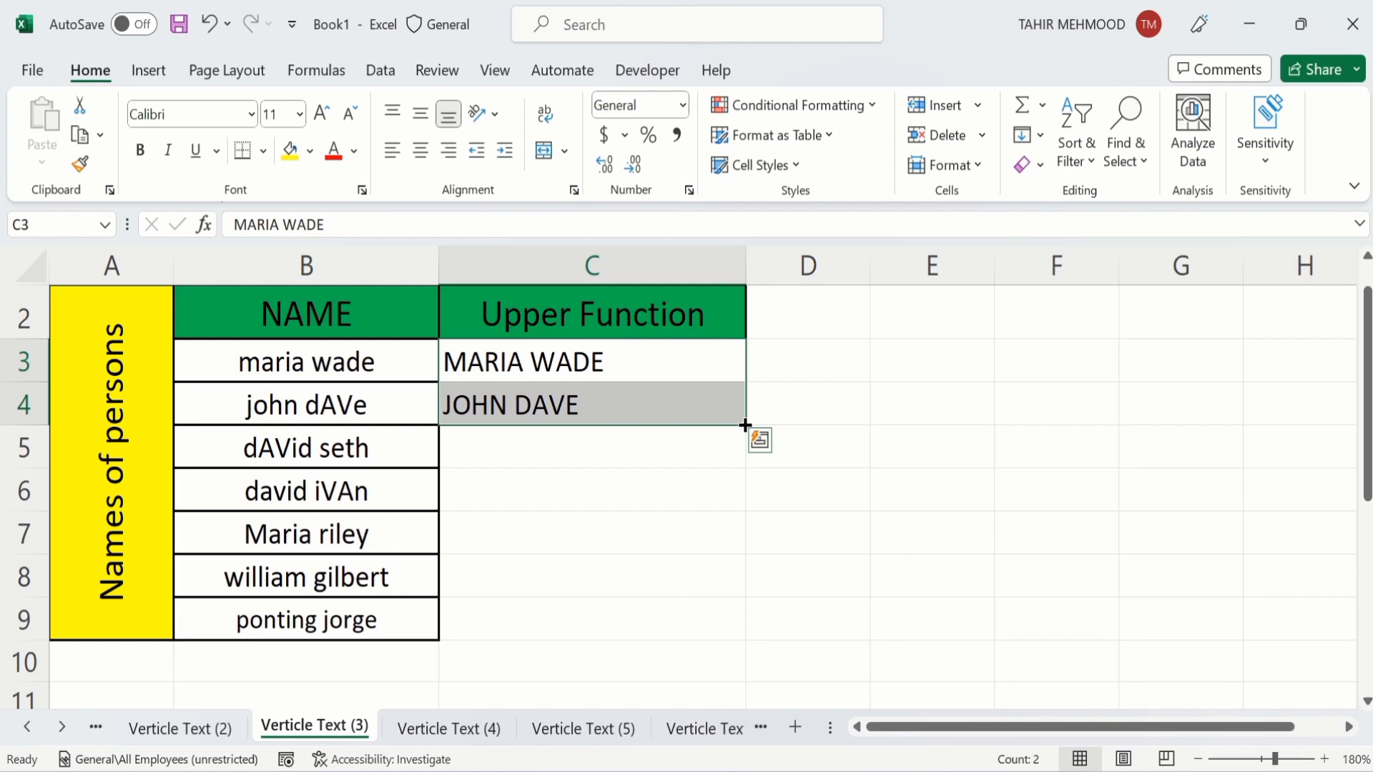
pyautogui.moveTo(744, 426); pyautogui.dragTo(735, 625)
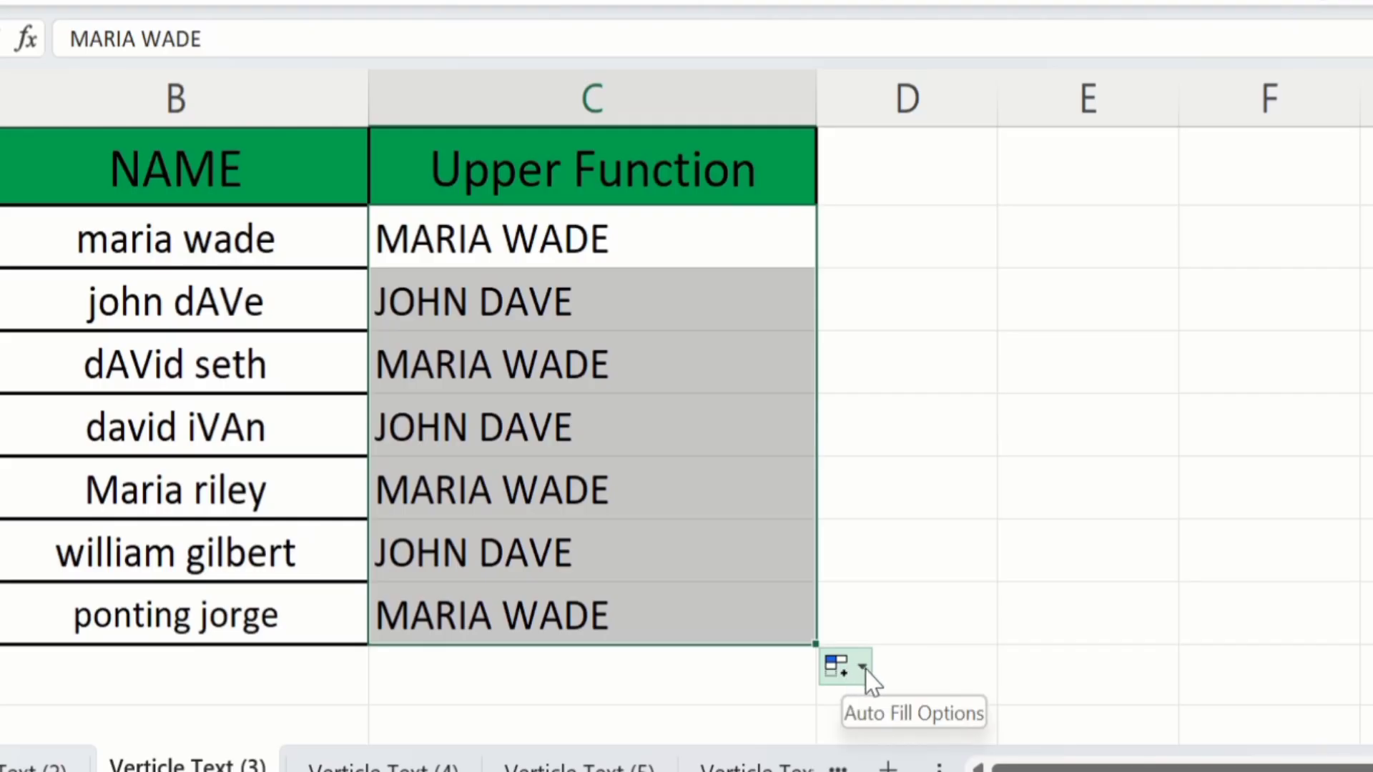
pyautogui.click(863, 668)
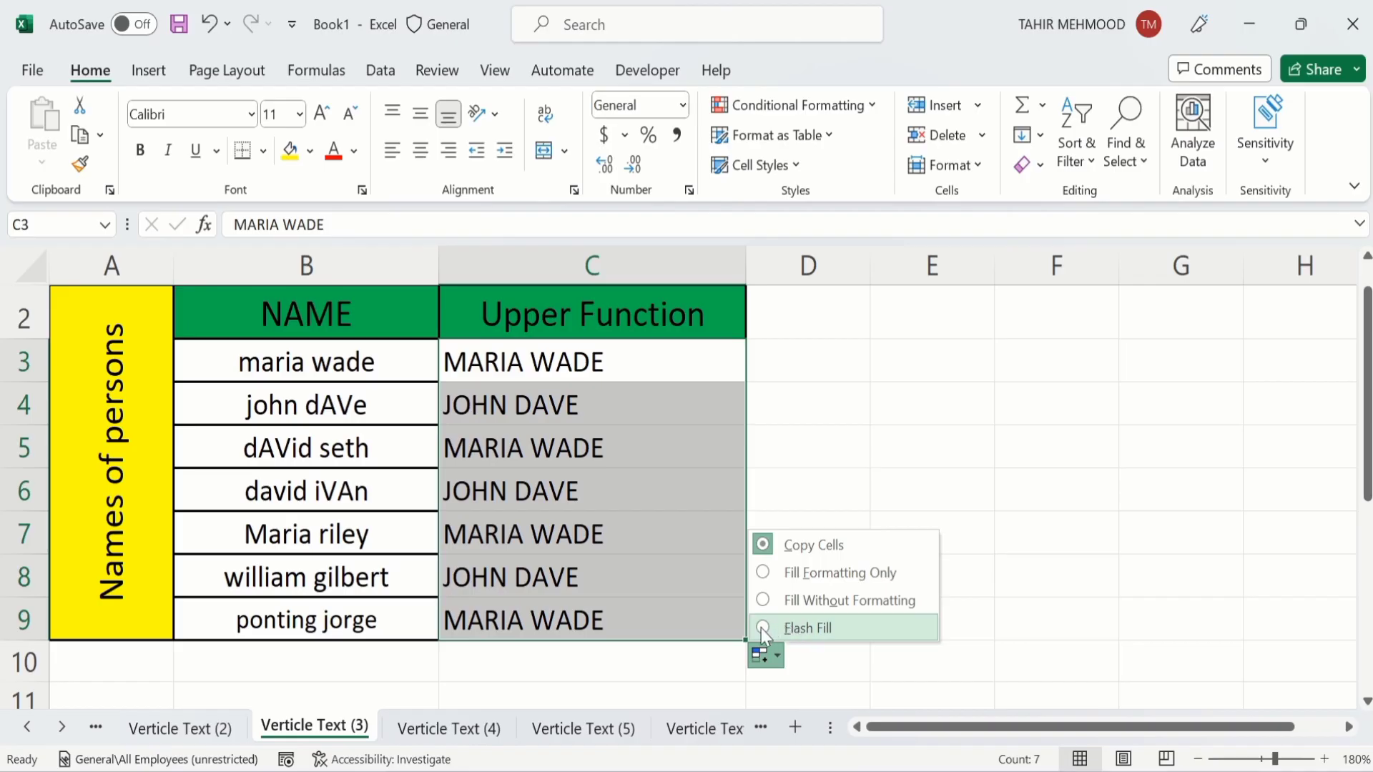
pyautogui.click(760, 627)
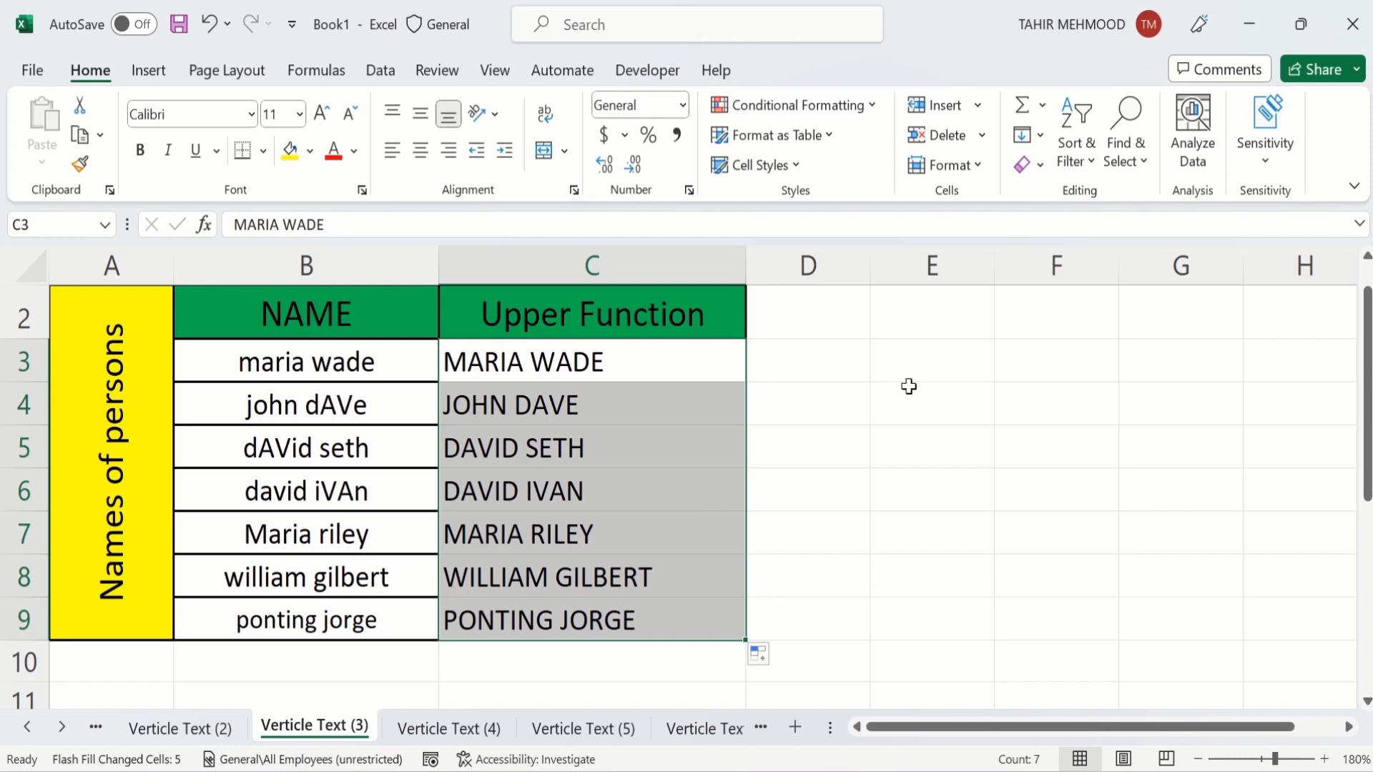
pyautogui.click(1042, 135)
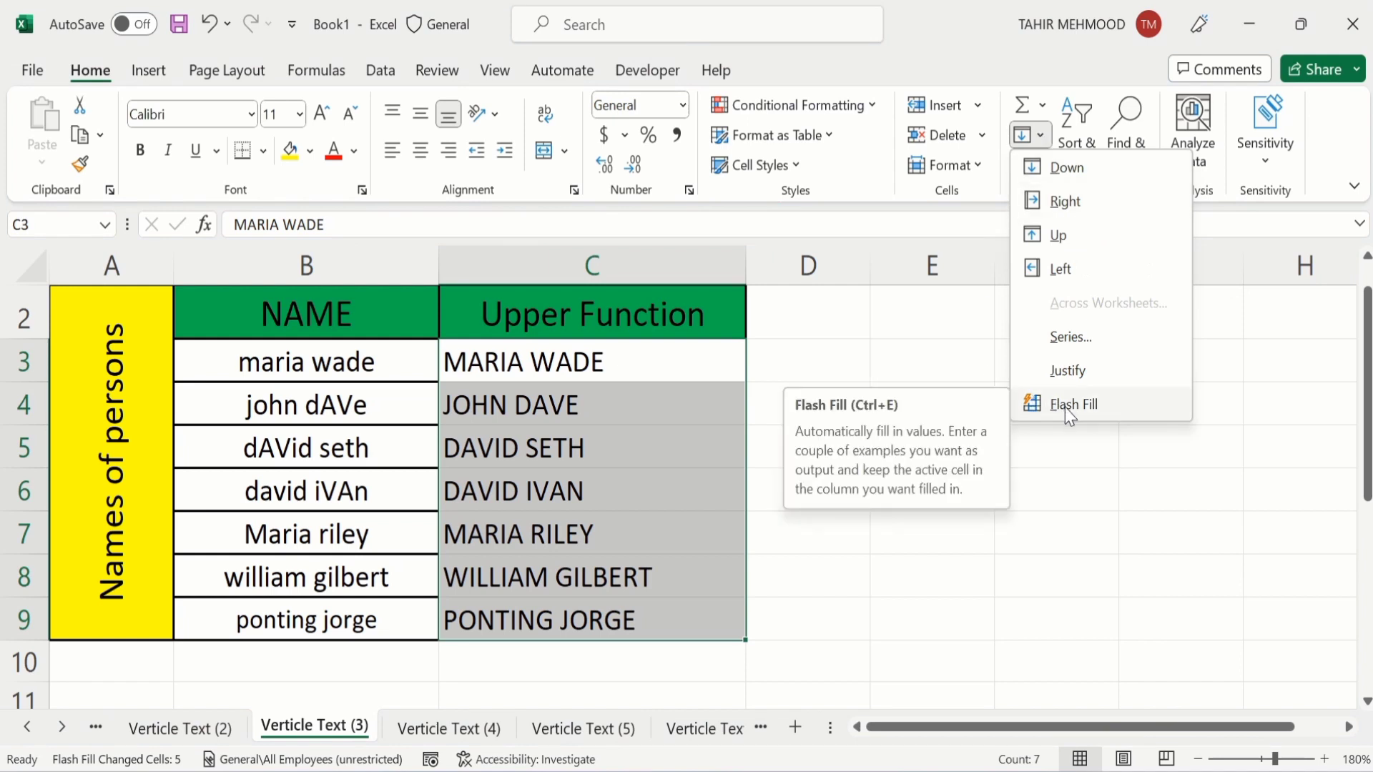
pyautogui.click(919, 530)
pyautogui.click(920, 529)
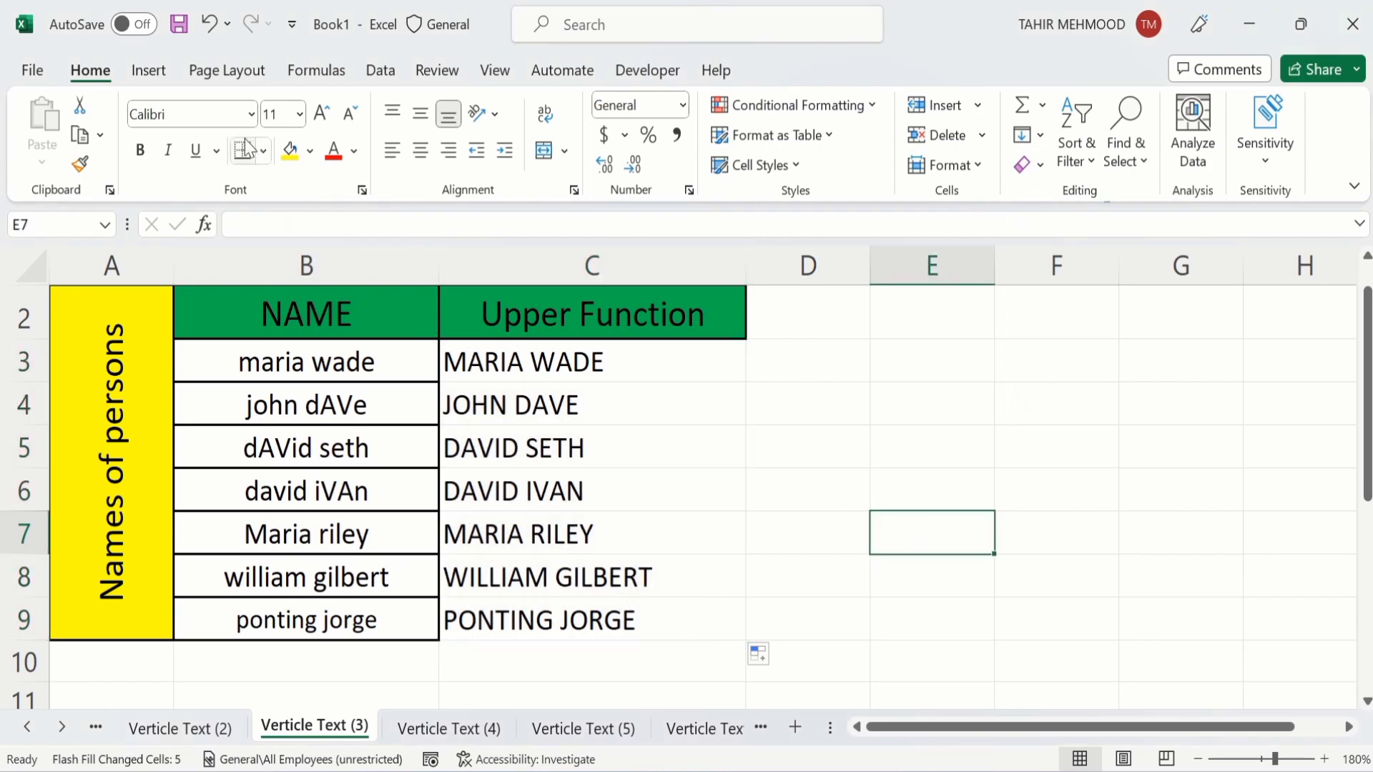
# Change the font of the names in B3:B9 to Copperplate Gothic Bold.
pyautogui.click(320, 371)
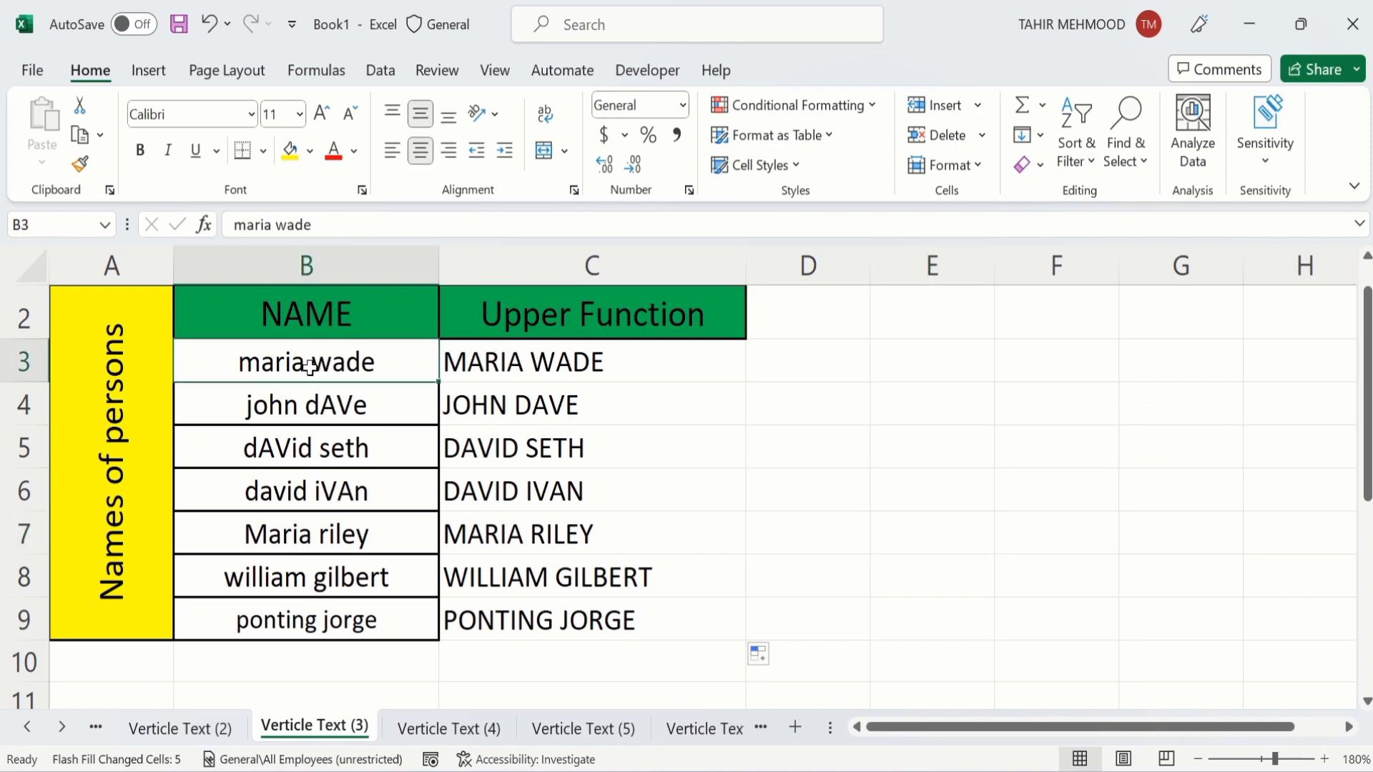
pyautogui.moveTo(308, 432); pyautogui.dragTo(303, 622)
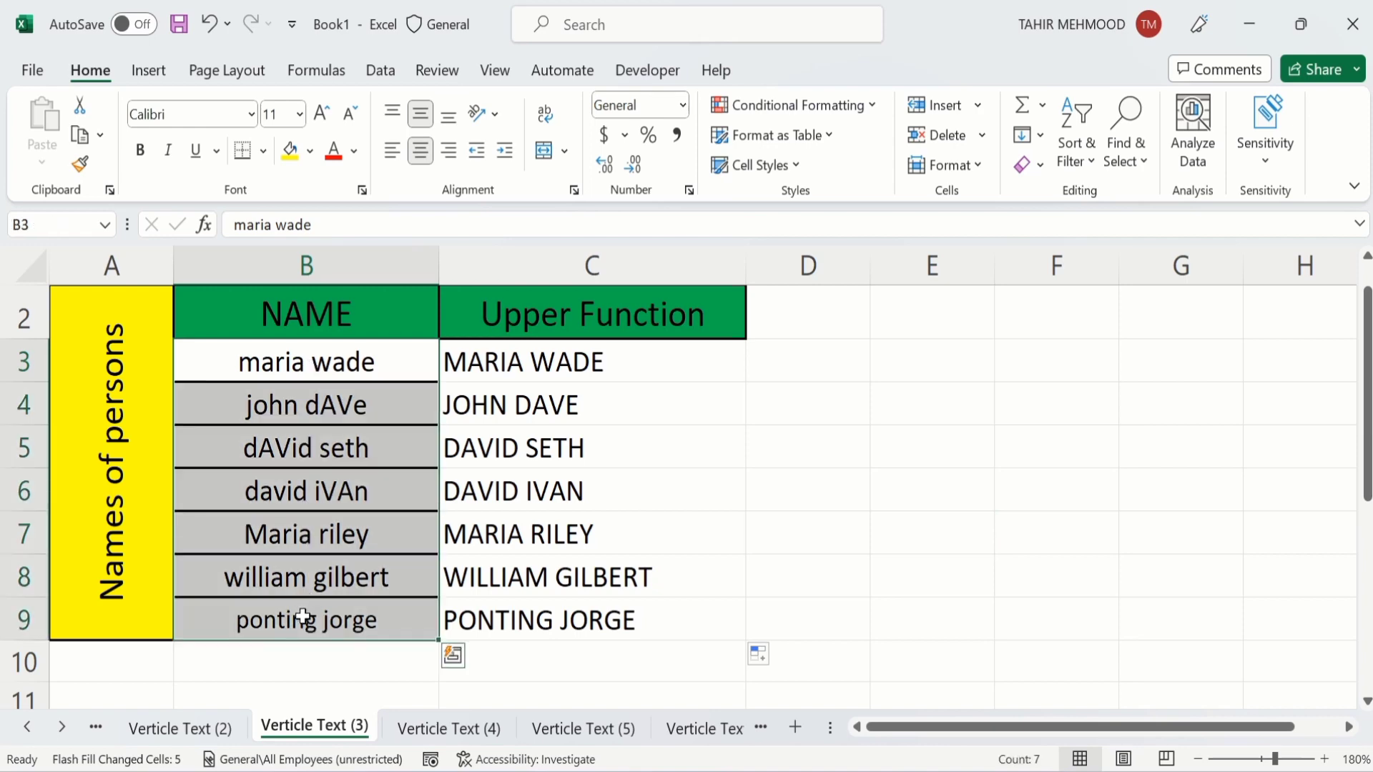
pyautogui.click(251, 114)
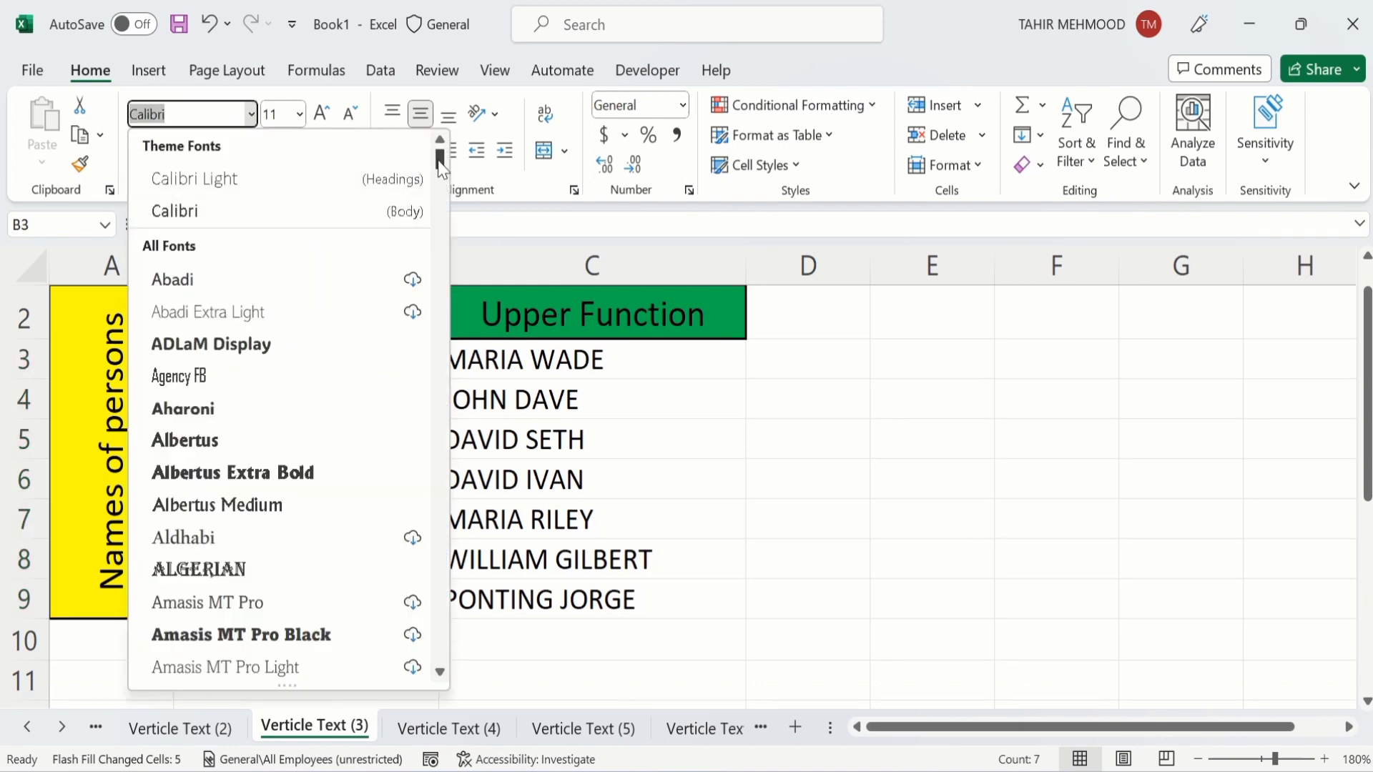
pyautogui.moveTo(441, 168); pyautogui.dragTo(448, 269)
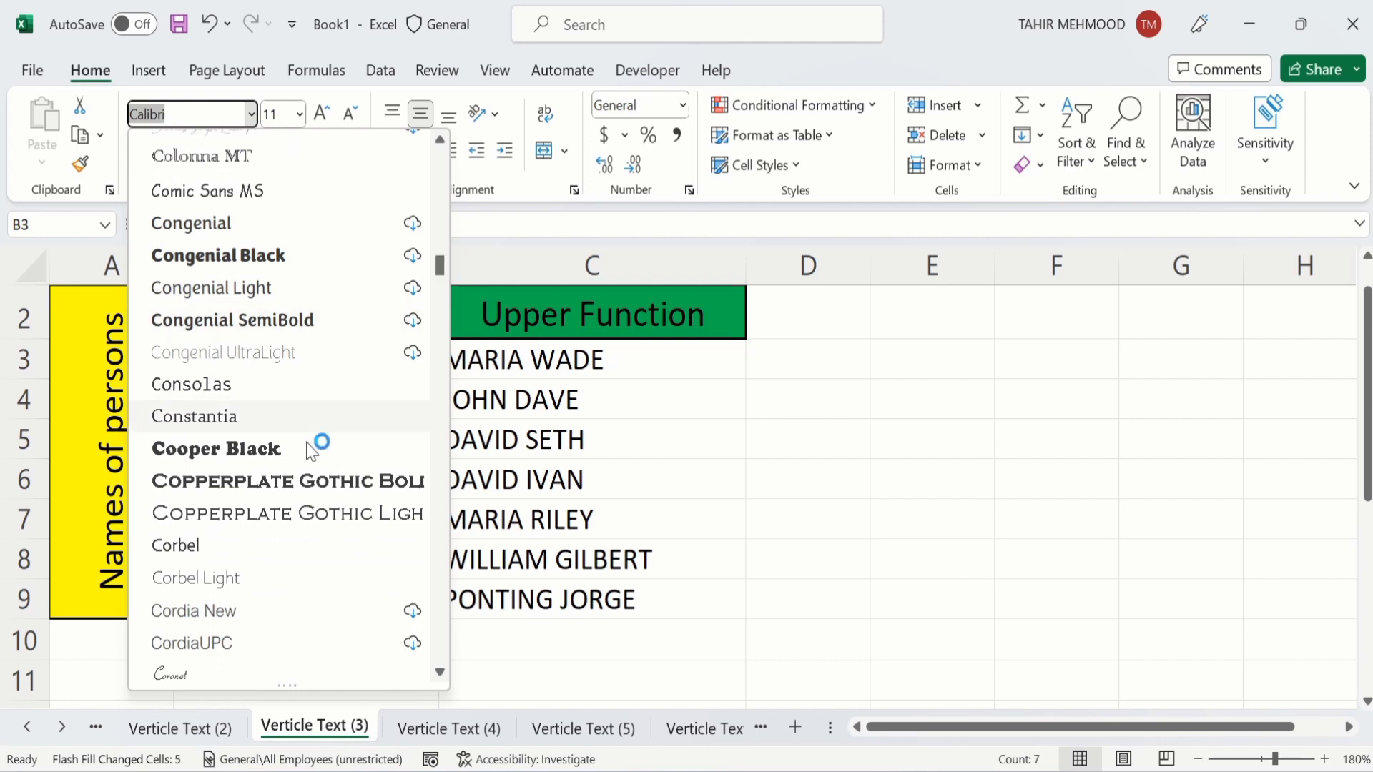
pyautogui.click(252, 487)
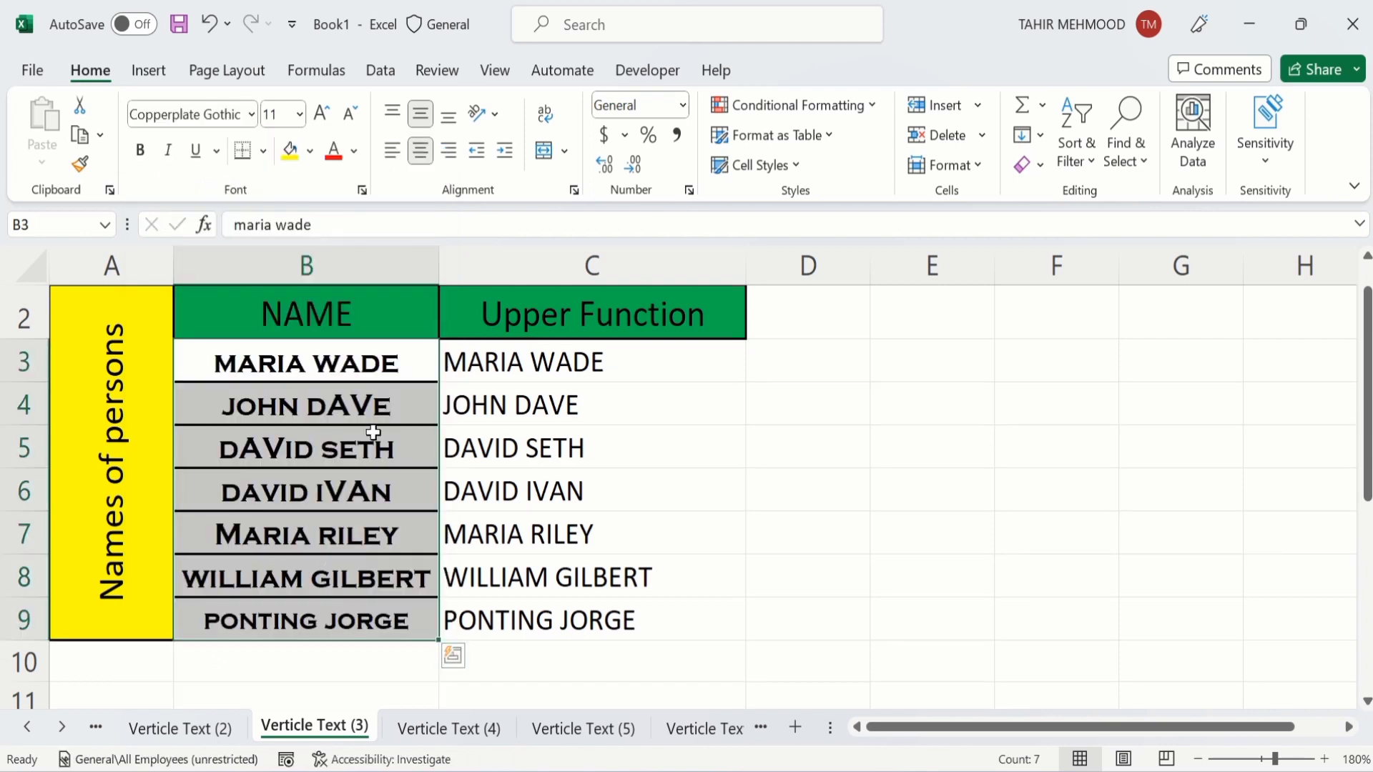